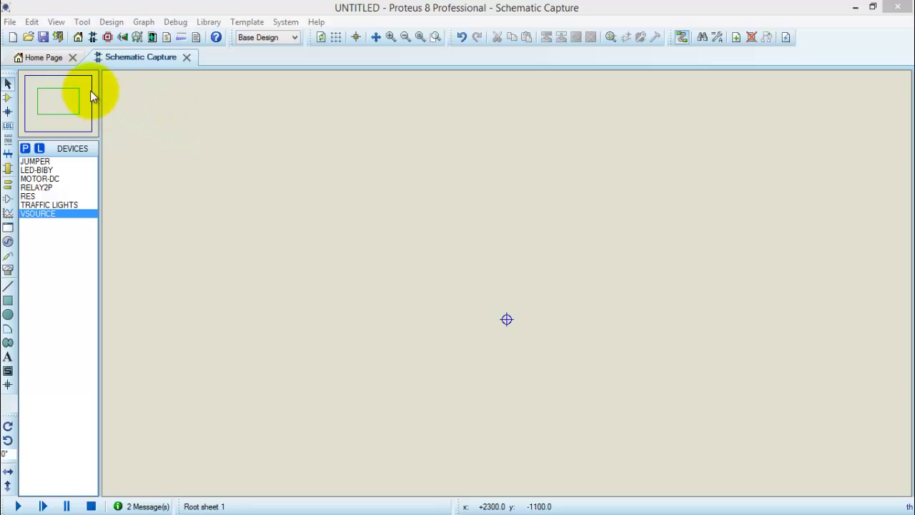
Step: Search the device library for 'animated' parts and preview the LED-BIBY bi-colour LED
left_click(8, 101)
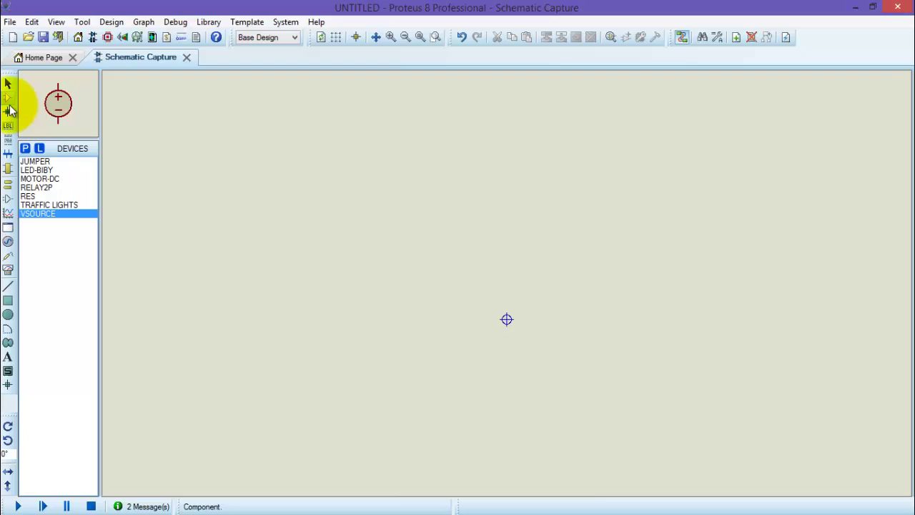
left_click(25, 150)
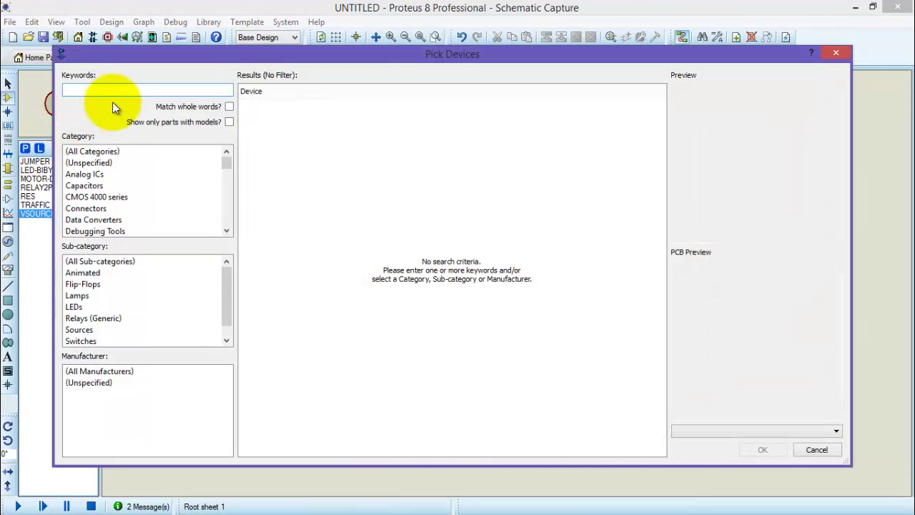
type("animated")
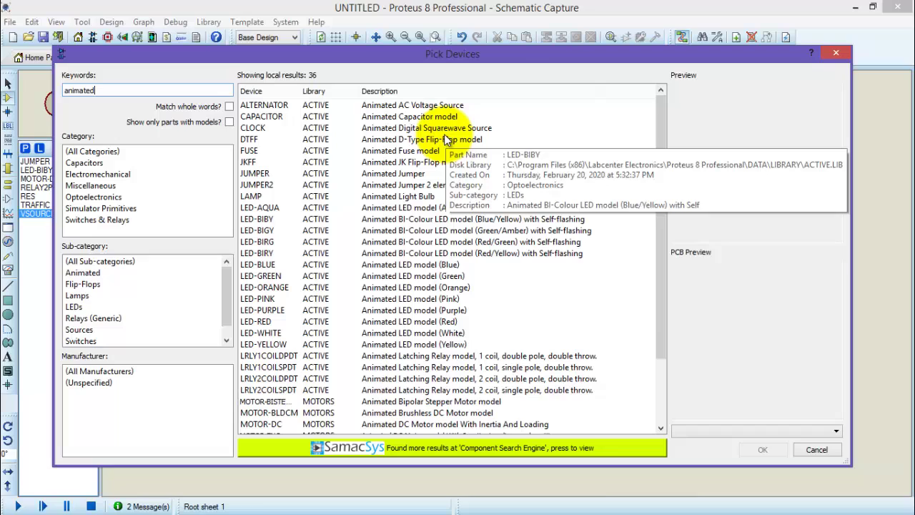
left_click(458, 224)
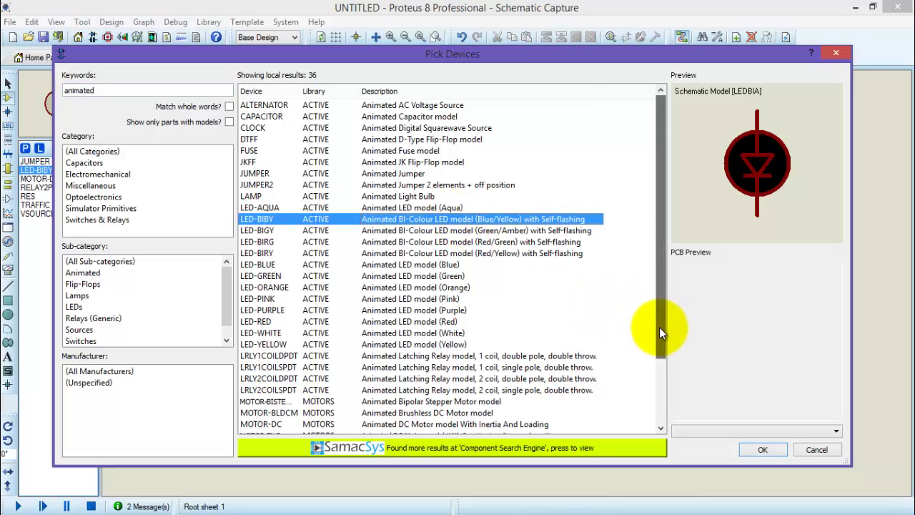
left_click_drag(660, 327, 656, 382)
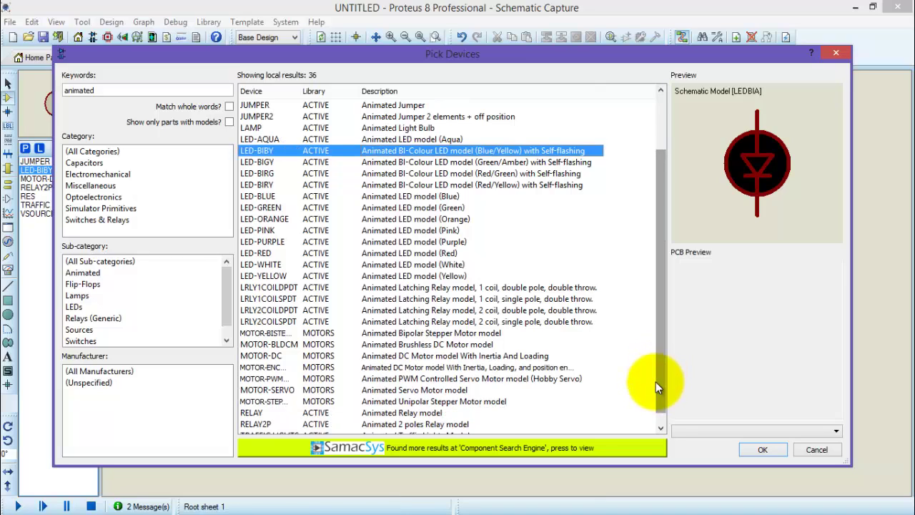
Step: Add the LRLY1COILDPDT latching relay and the MOTOR-DC motor to the device list
left_click(527, 289)
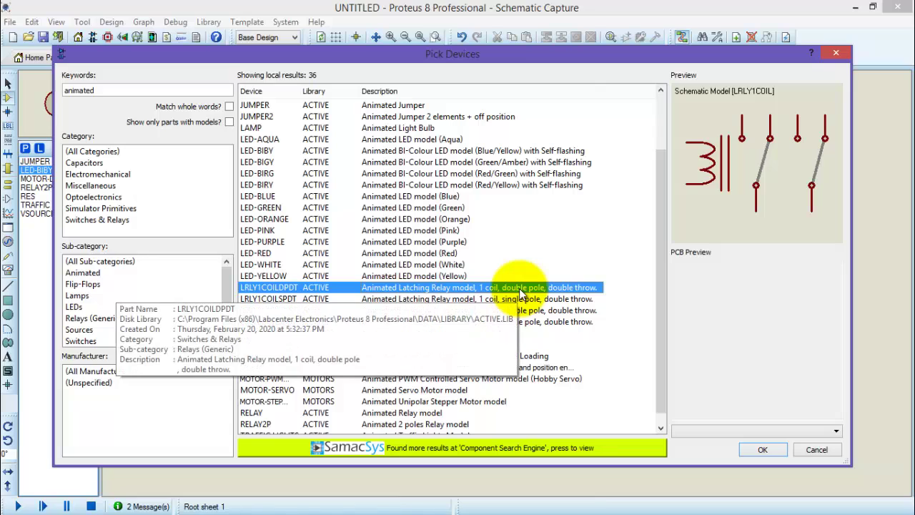
double_click(523, 289)
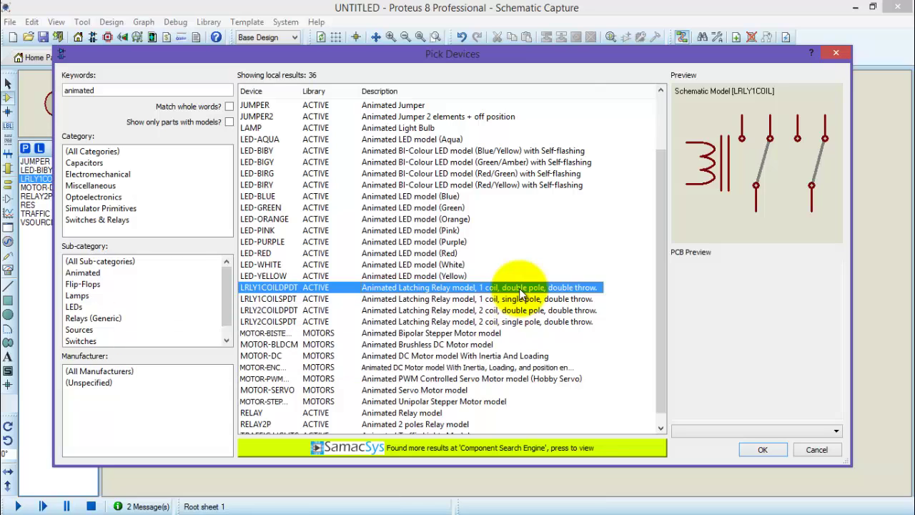
left_click(462, 344)
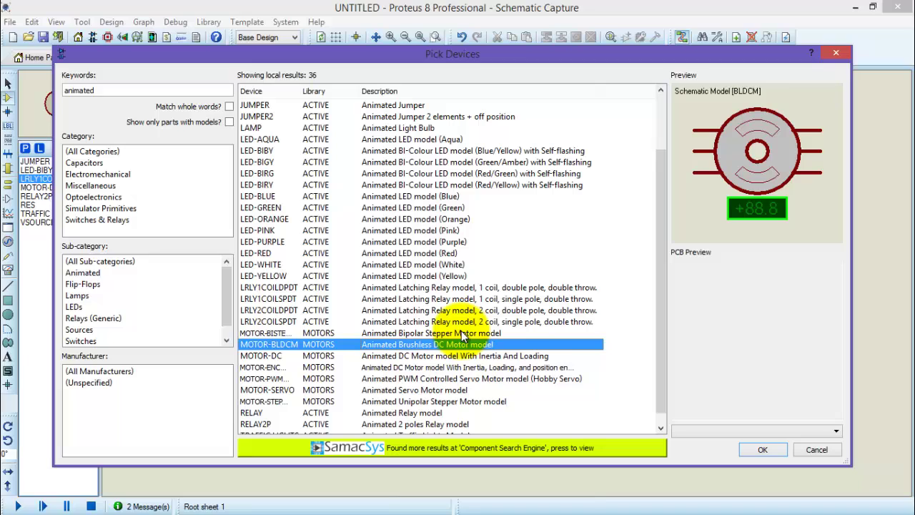
left_click(461, 333)
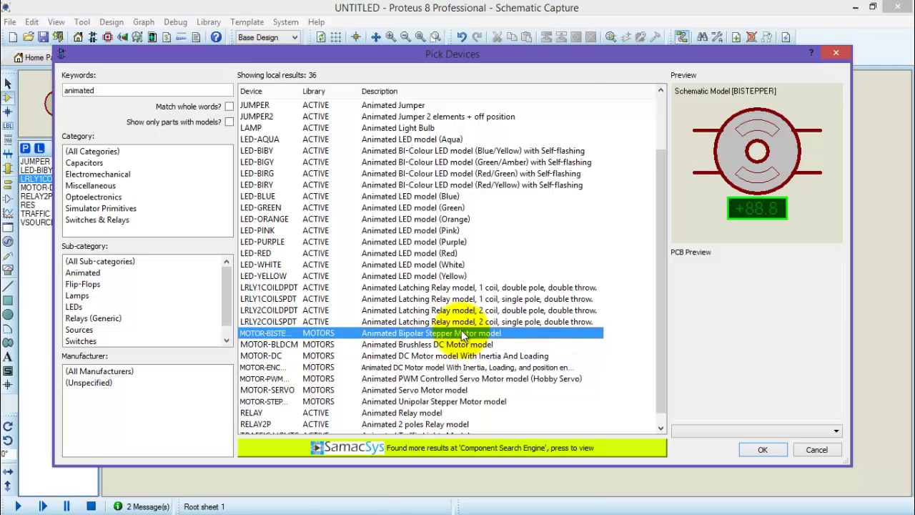
left_click(456, 354)
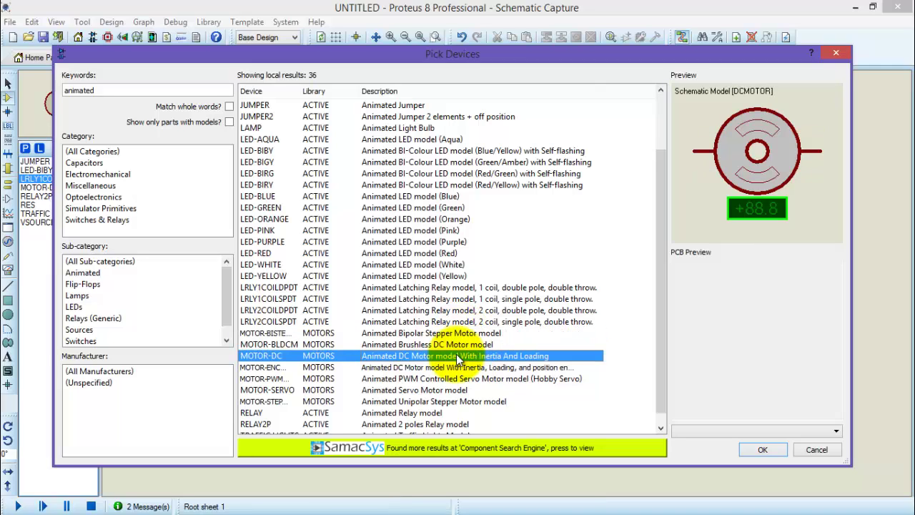
double_click(457, 355)
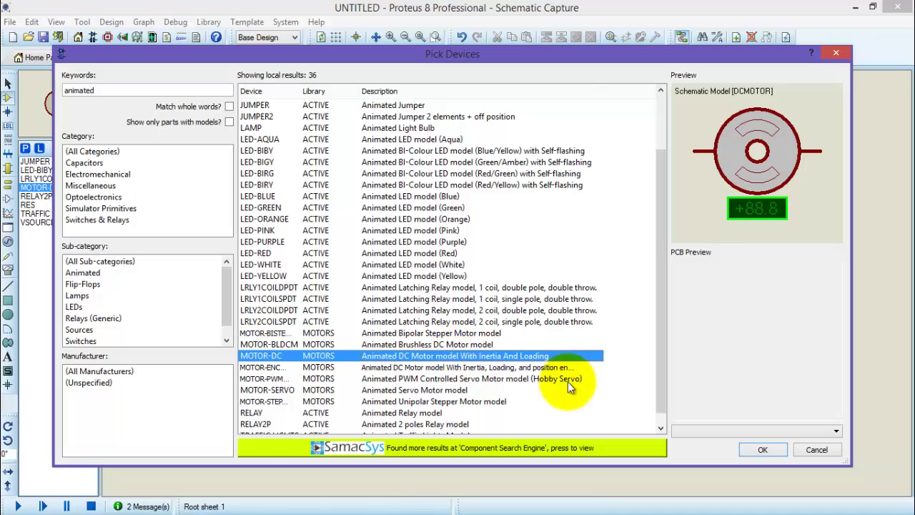
Step: Place voltage source V1 on the left side of the sheet
left_click(763, 449)
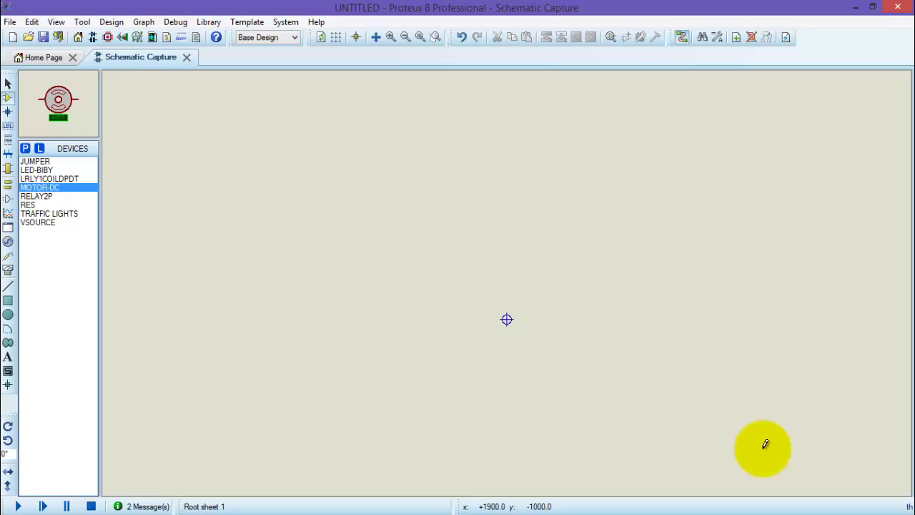
left_click(45, 223)
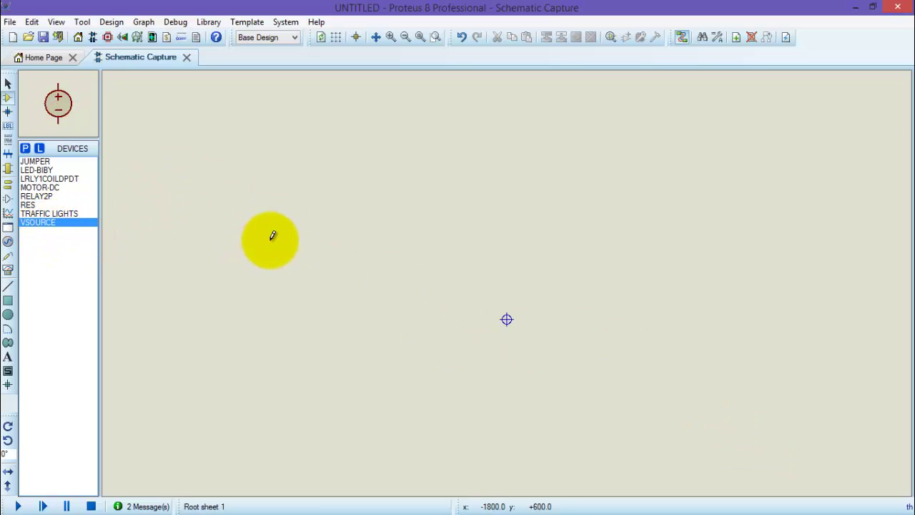
left_click(269, 233)
left_click(258, 237)
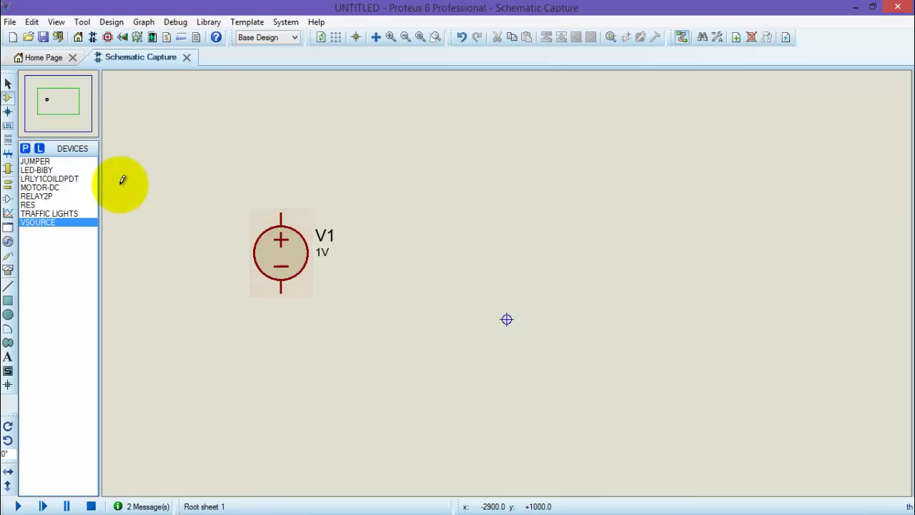
Step: Place jumper JP1 above V1 and resistor R1 to its right, rotated vertically
left_click(35, 161)
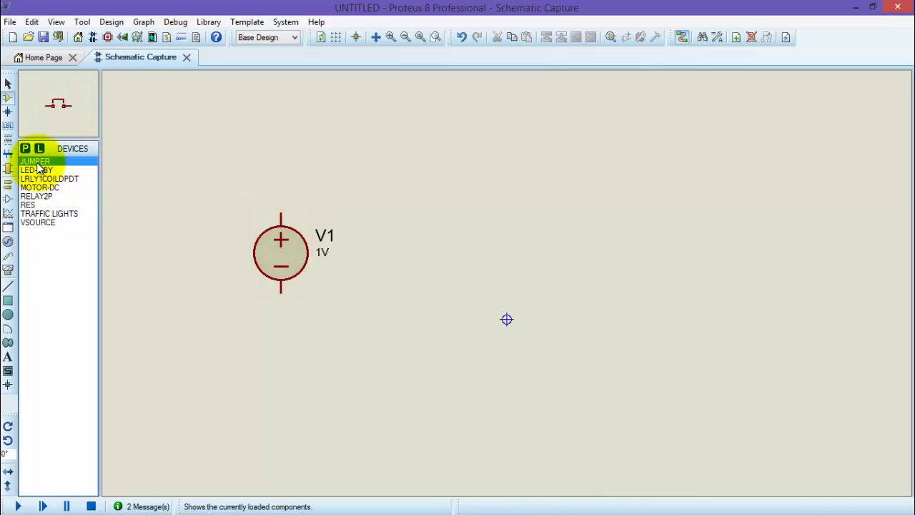
left_click(371, 179)
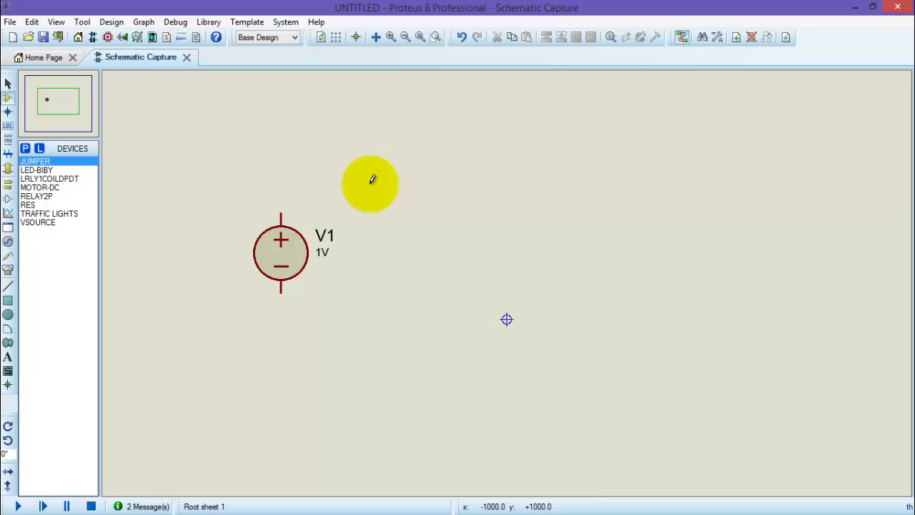
left_click(387, 180)
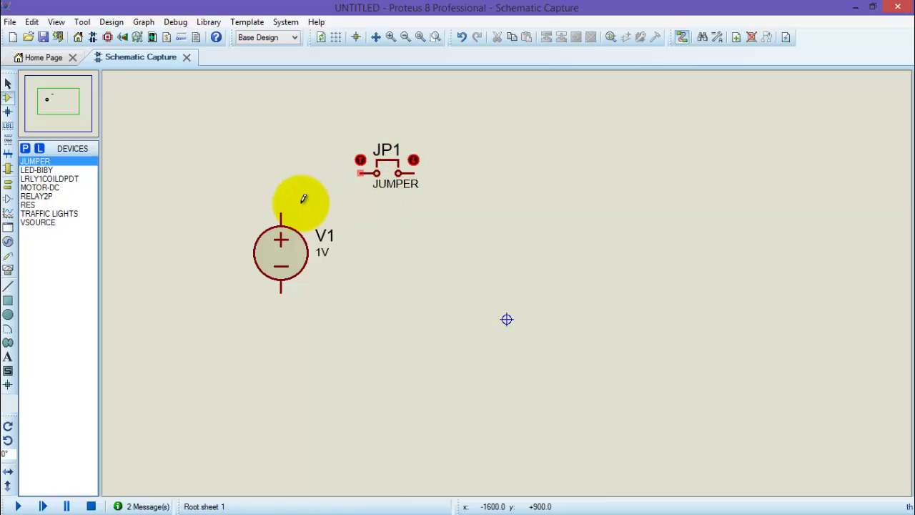
left_click(30, 205)
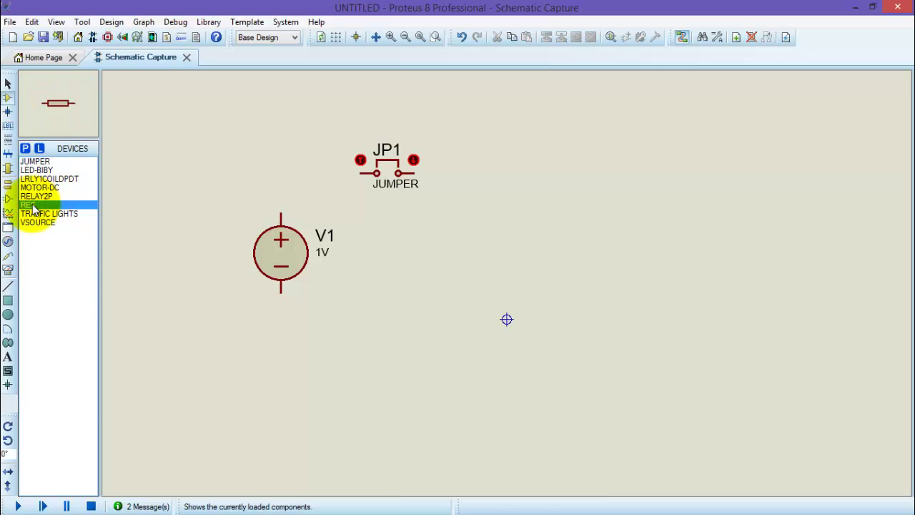
left_click(474, 212)
left_click(478, 216)
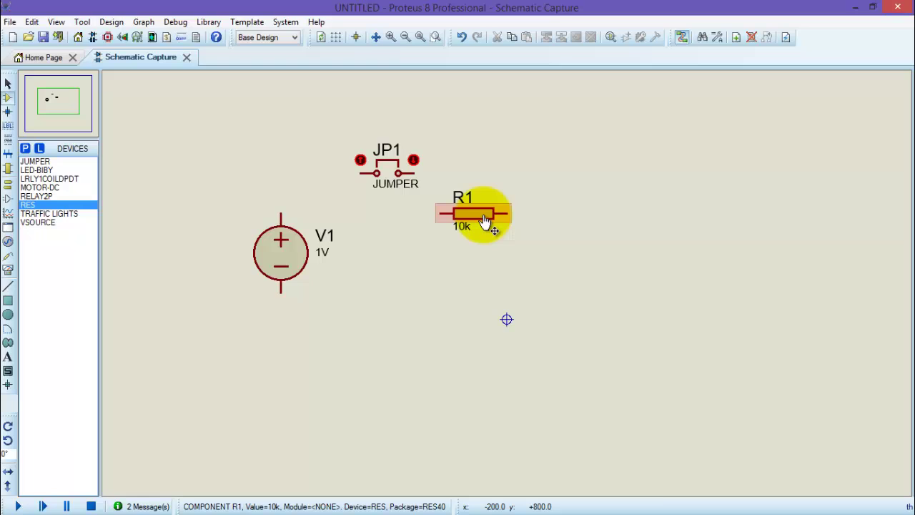
right_click(486, 211)
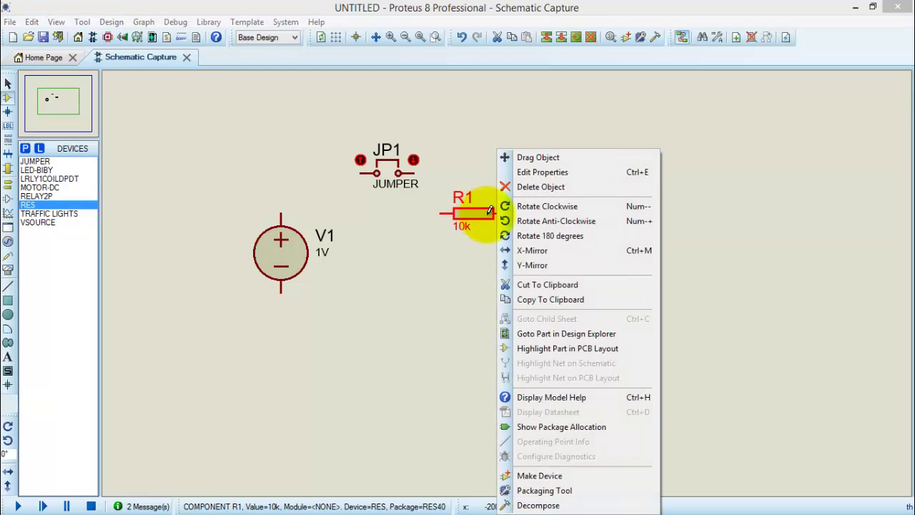
left_click(554, 206)
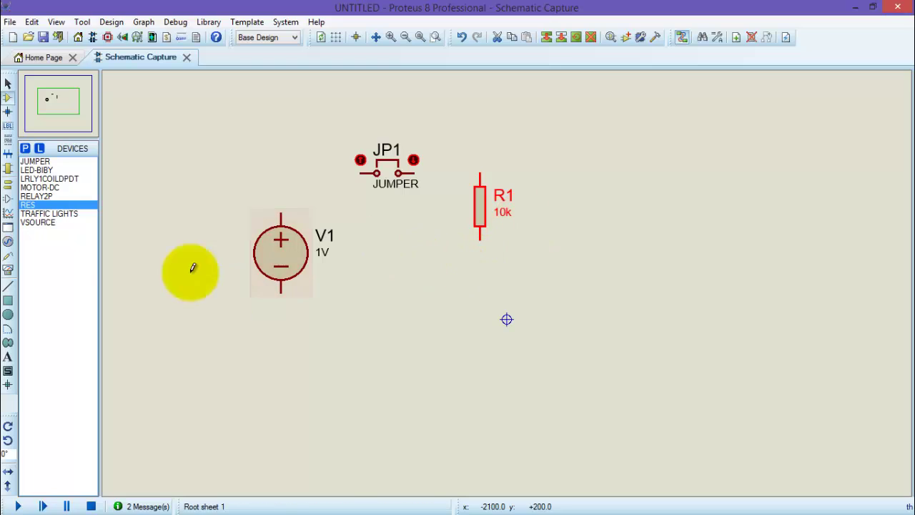
Step: Place the LED-BIBY LED as D1 below R1
left_click(38, 163)
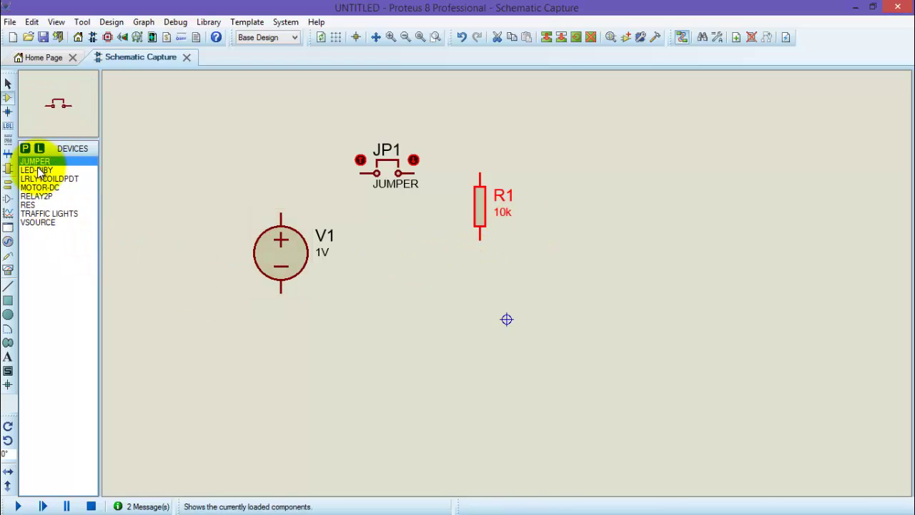
left_click(39, 170)
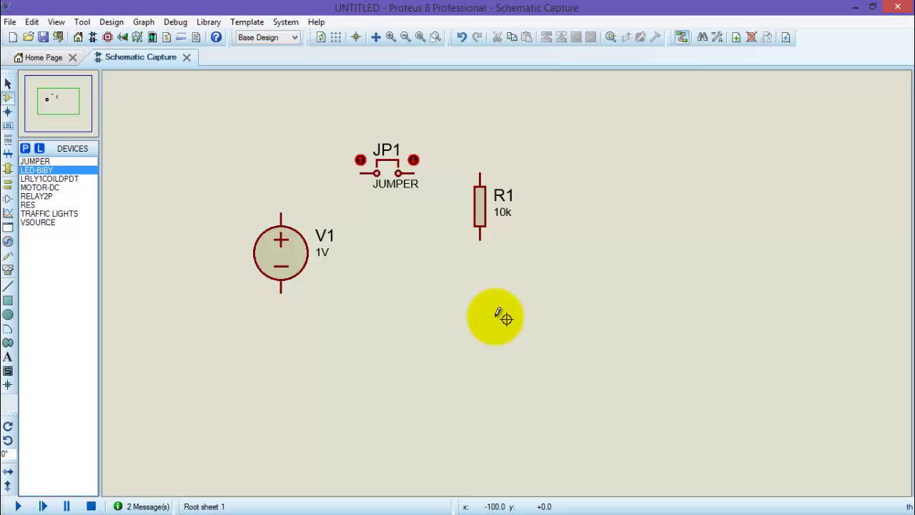
left_click(483, 296)
left_click(481, 306)
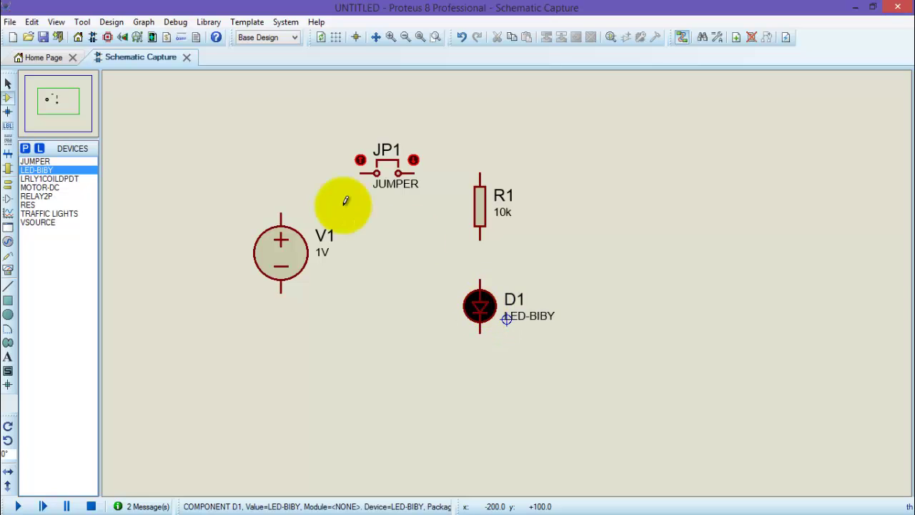
Step: Place relay RL1 right of R1 and the DC motor right of RL1
left_click(36, 196)
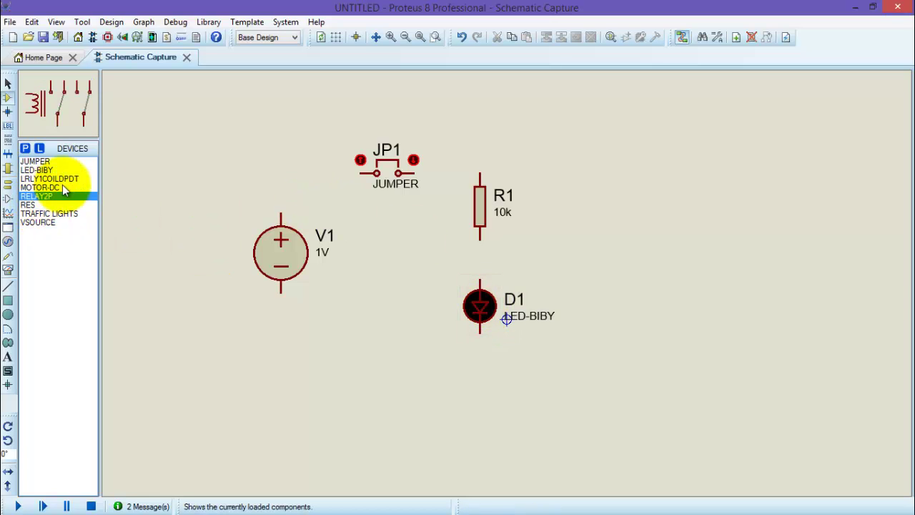
left_click(626, 229)
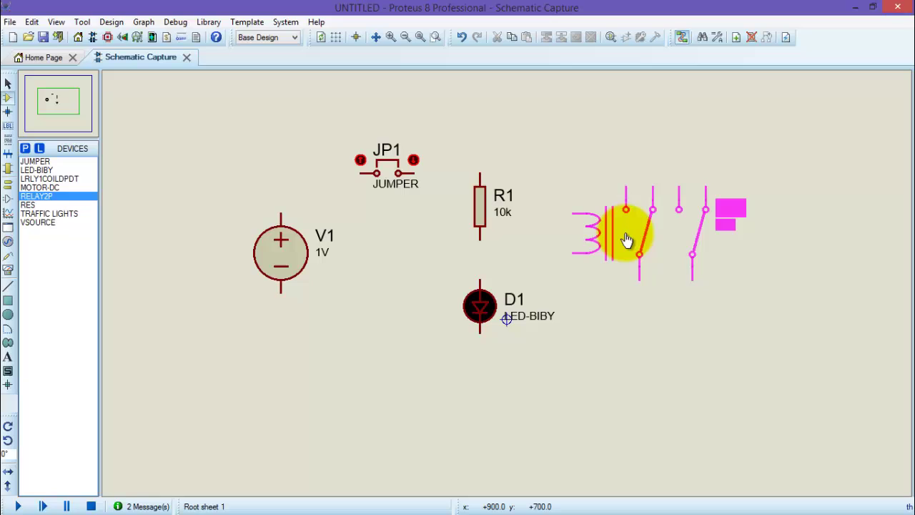
left_click(626, 239)
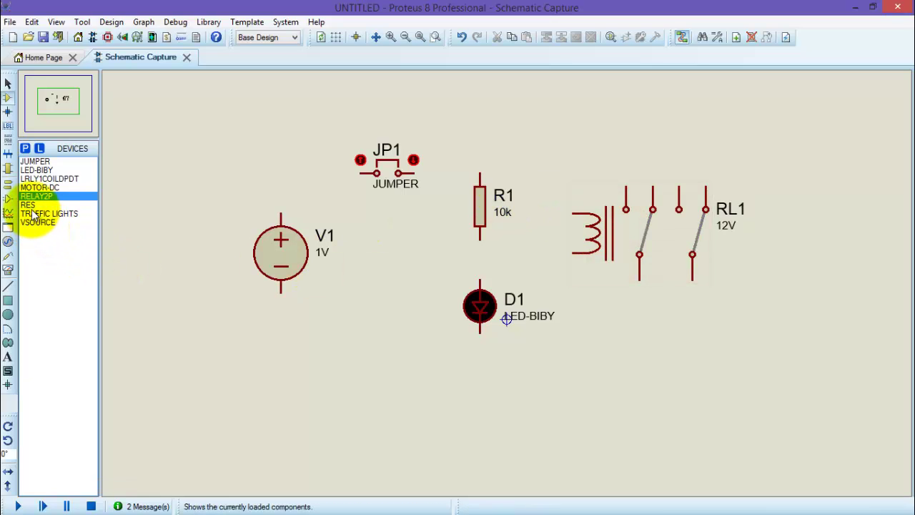
left_click(39, 187)
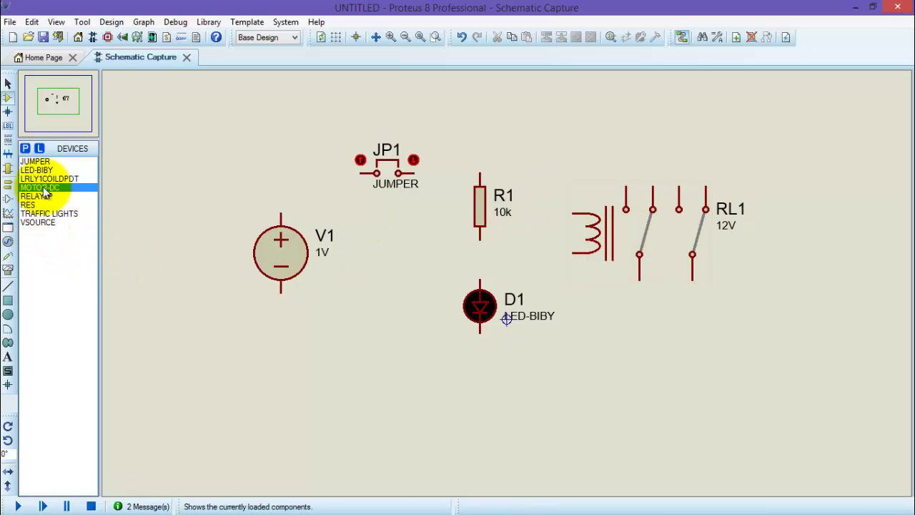
left_click(797, 236)
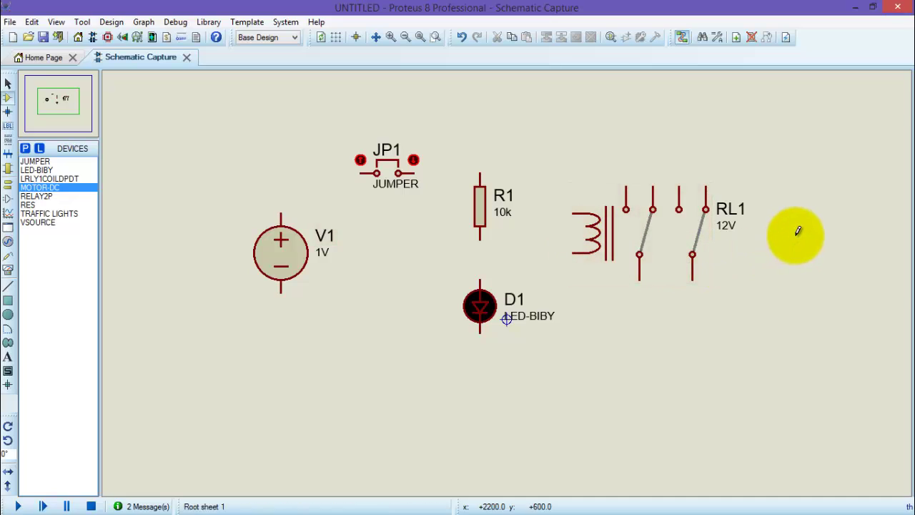
left_click(810, 242)
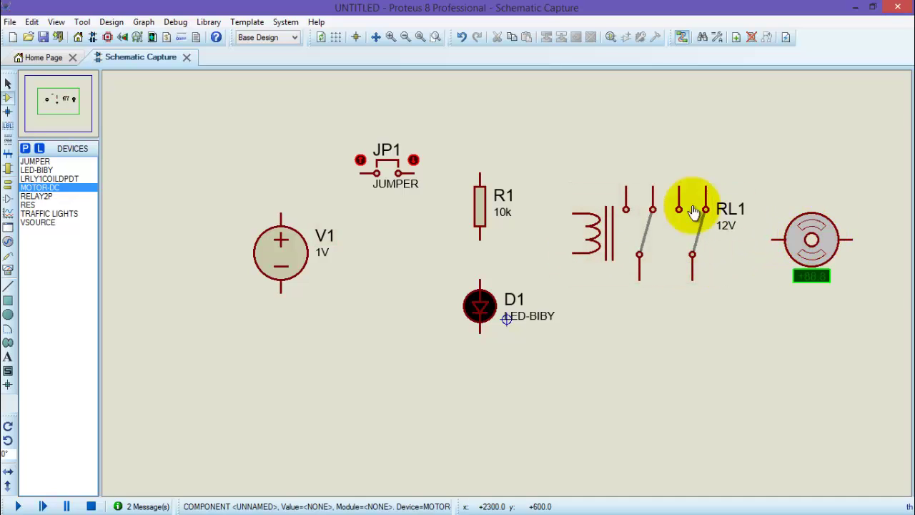
Step: Set source V1 to 5V and resistor R1 to 330
double_click(279, 256)
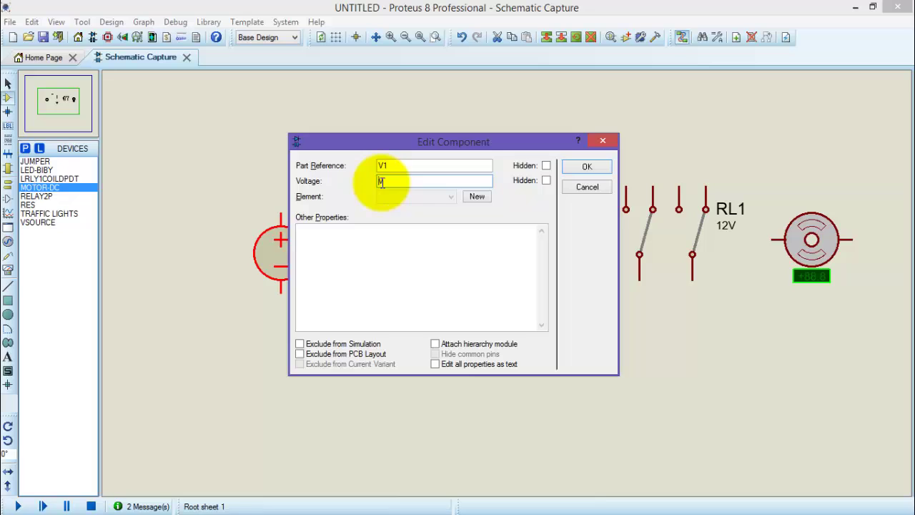
type("5V")
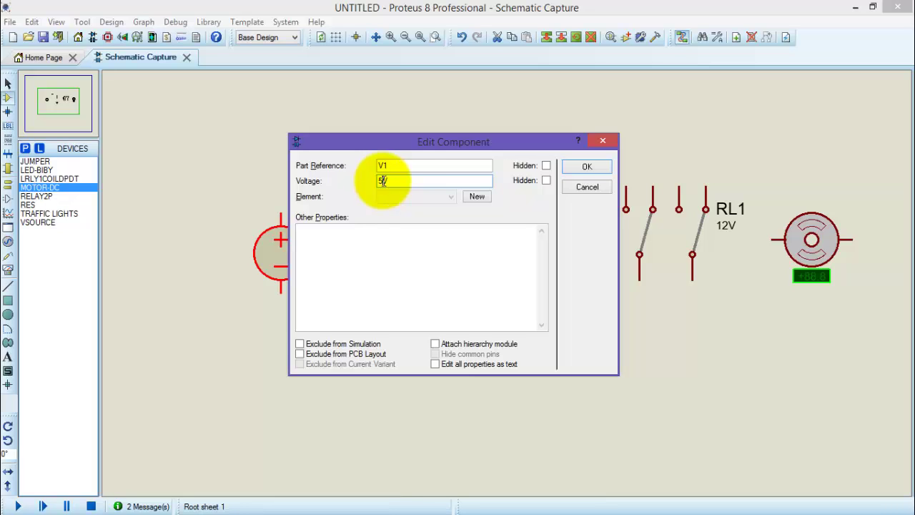
left_click(584, 168)
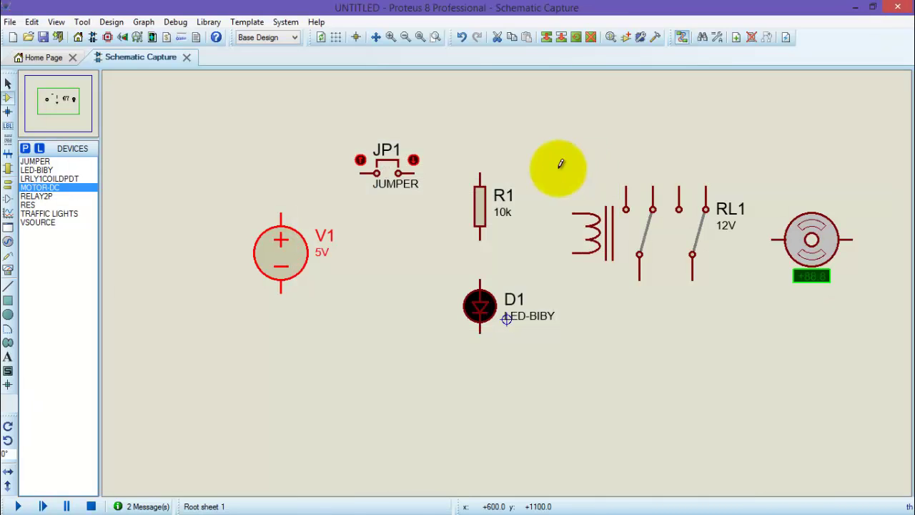
left_click(482, 315)
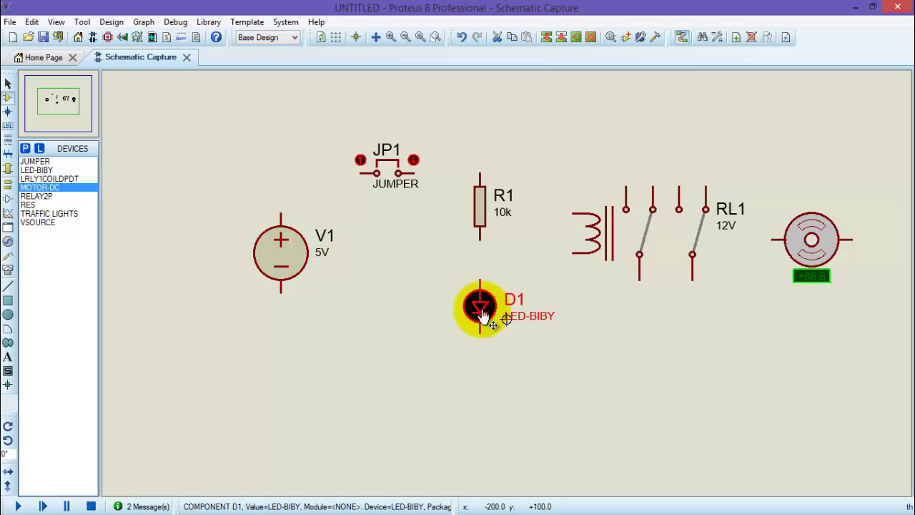
left_click(482, 224)
left_click(482, 218)
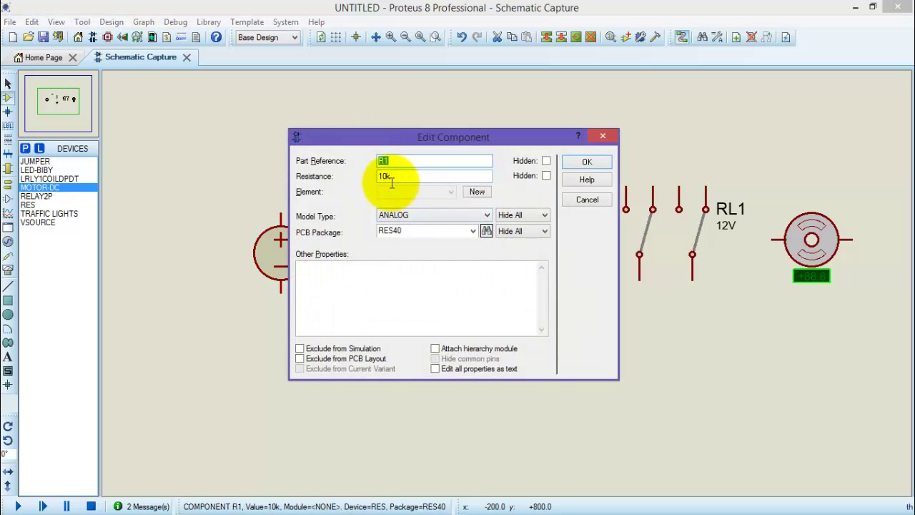
left_click(395, 176)
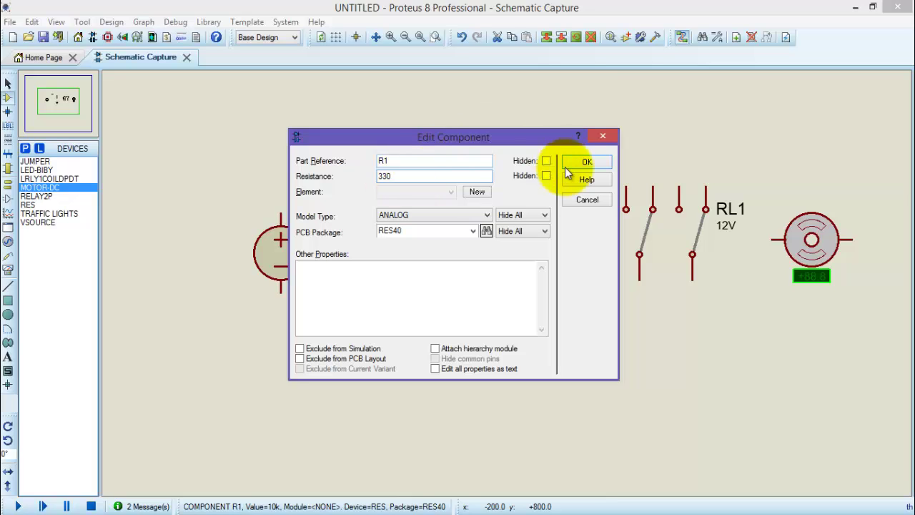
left_click(589, 161)
Step: Change relay RL1's component value to 5V
left_click(595, 242)
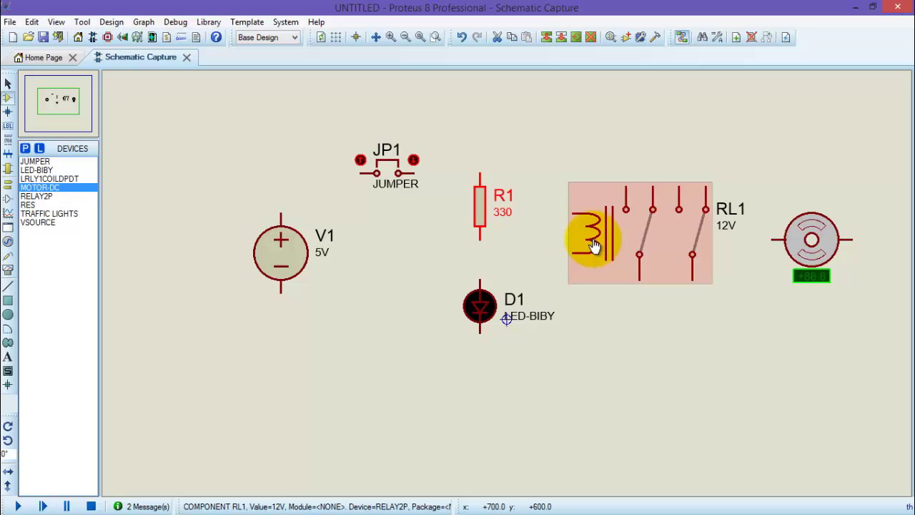
left_click(595, 244)
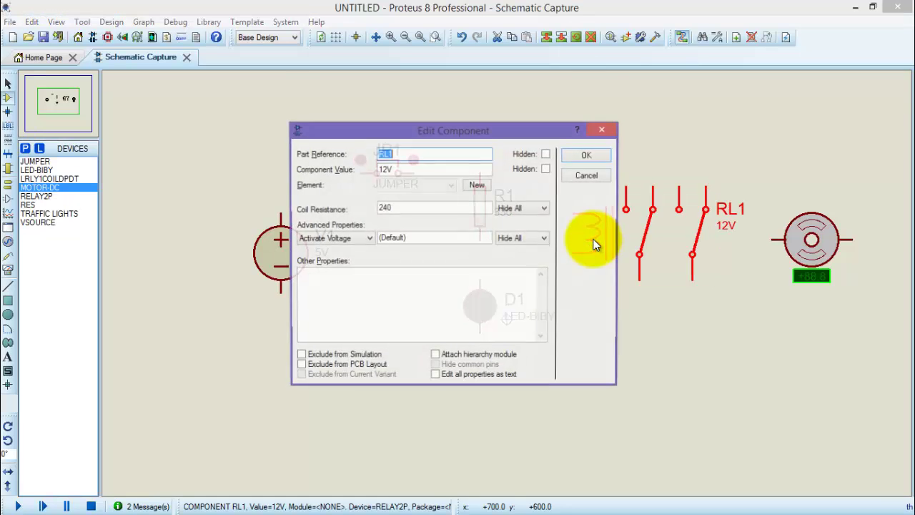
left_click(384, 170)
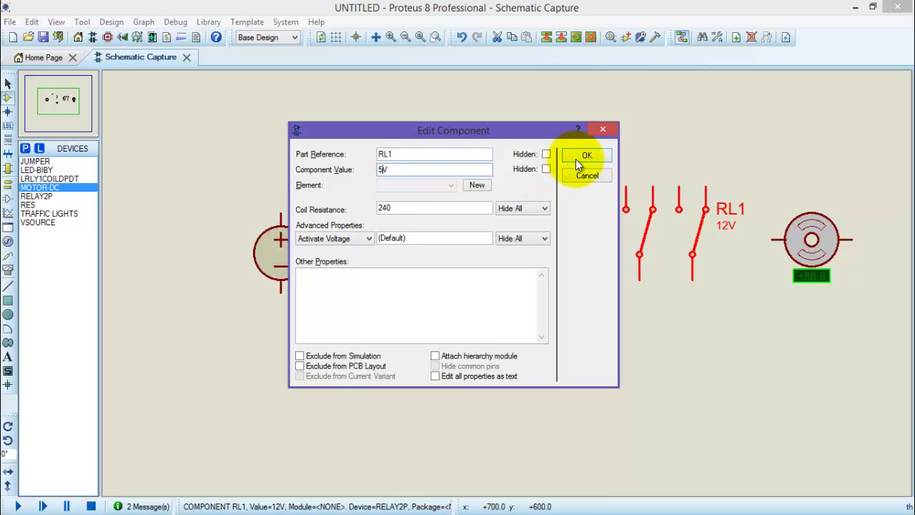
left_click(578, 157)
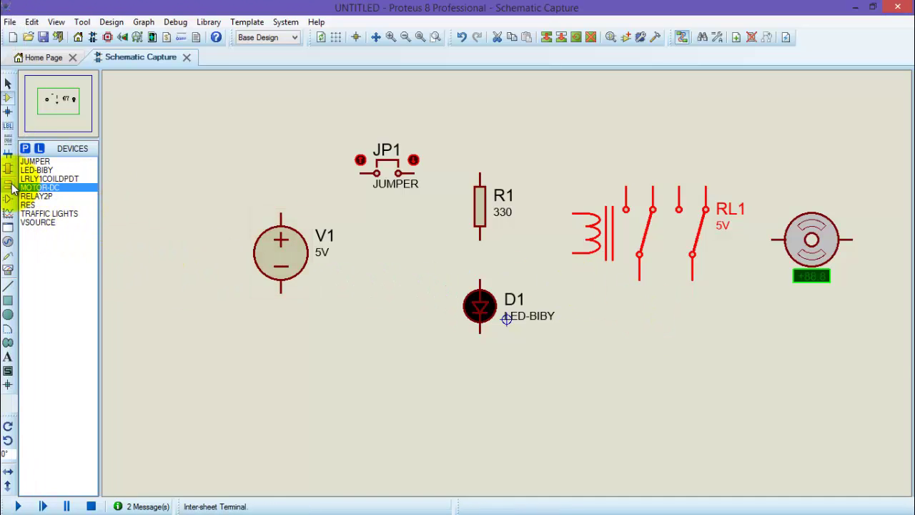
Step: Place a DC generator below relay RL1
left_click(12, 187)
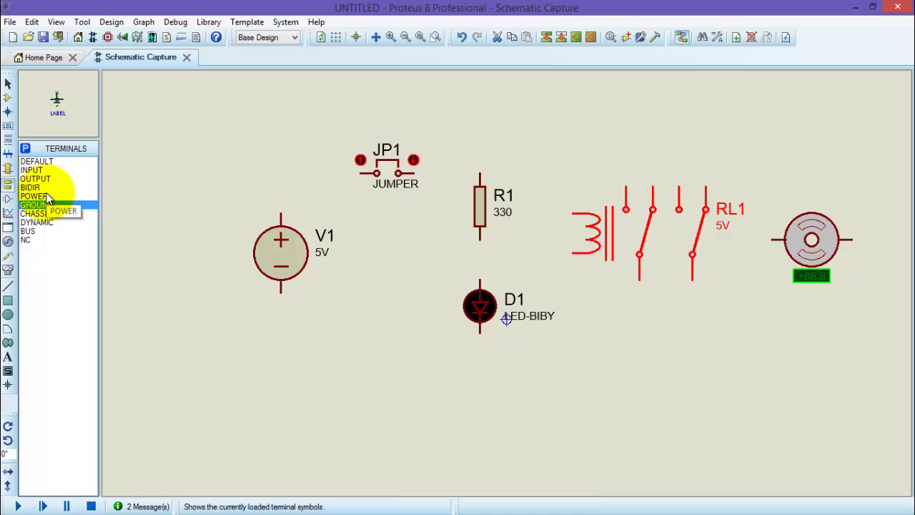
left_click(8, 241)
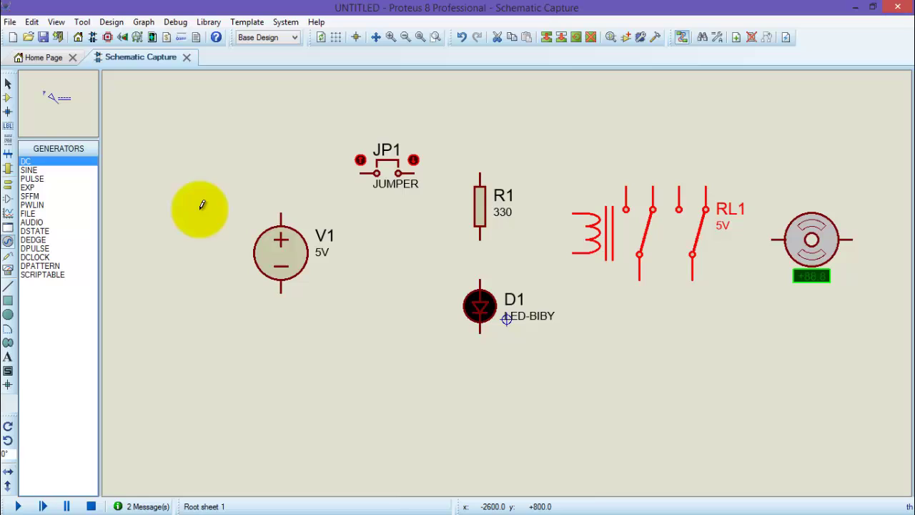
left_click(652, 334)
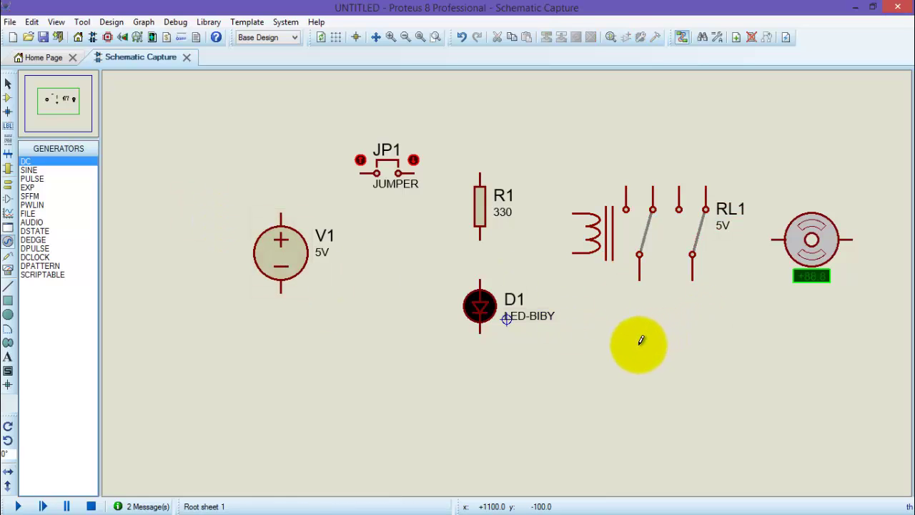
left_click(613, 359)
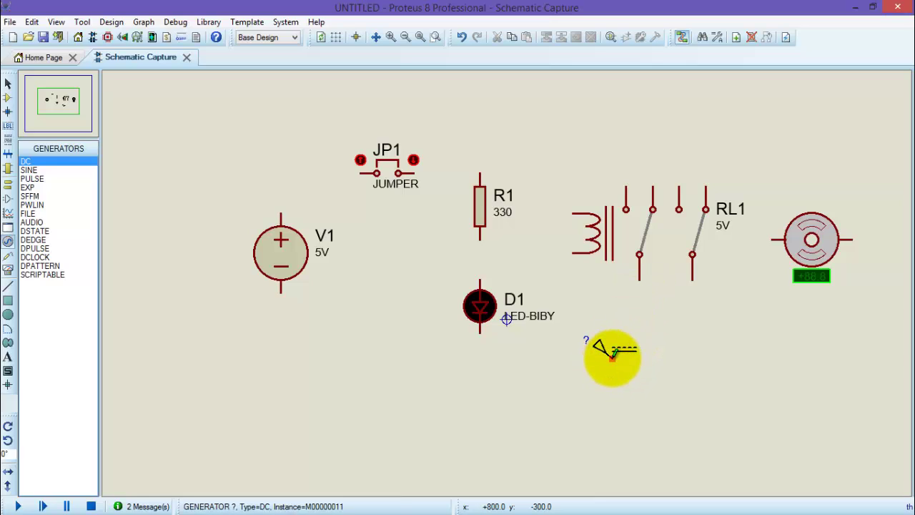
Step: Wire the generator to RL1's common pin and RL1's top-left contact to the motor's left pin
left_click(613, 355)
left_click(640, 256)
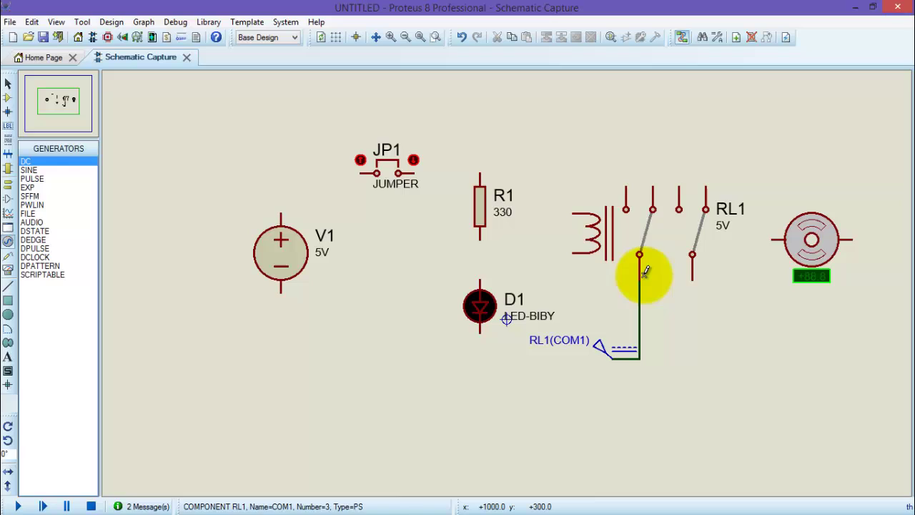
left_click(626, 186)
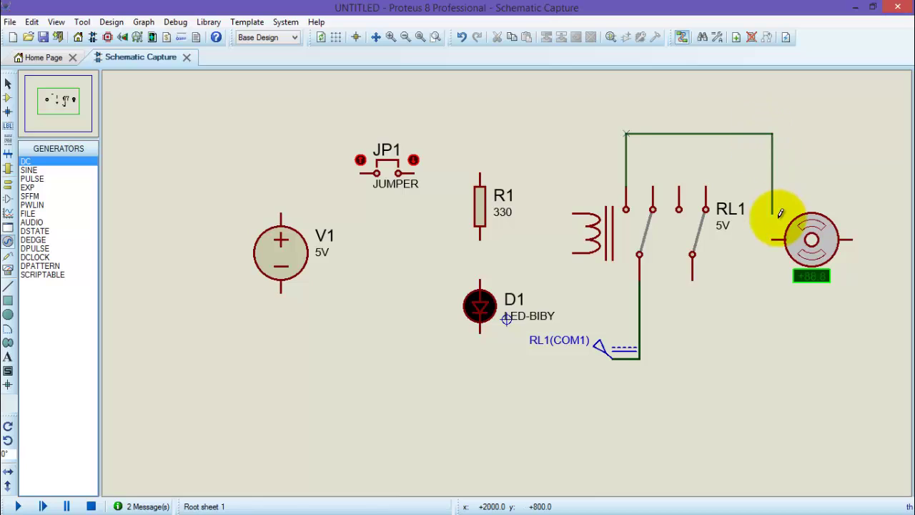
left_click(777, 239)
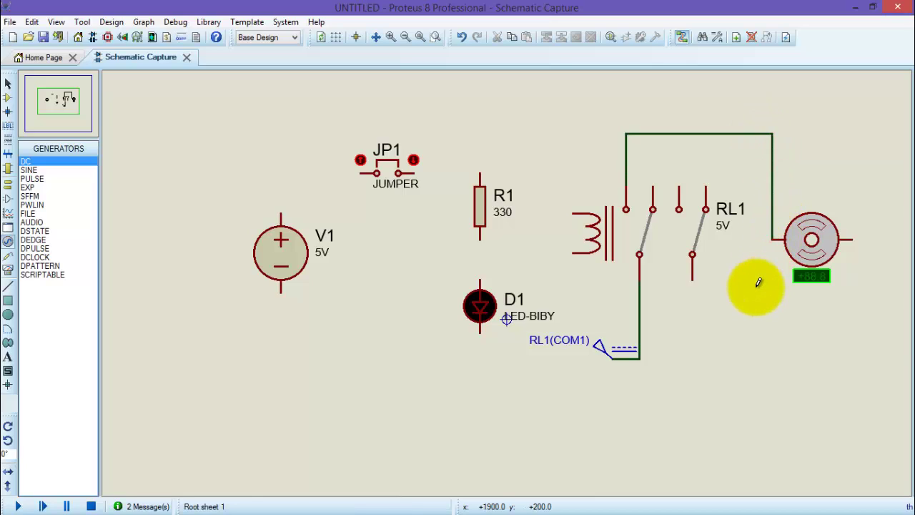
Step: Wire V1, JP1, R1 and D1 into a closed loop
left_click(283, 212)
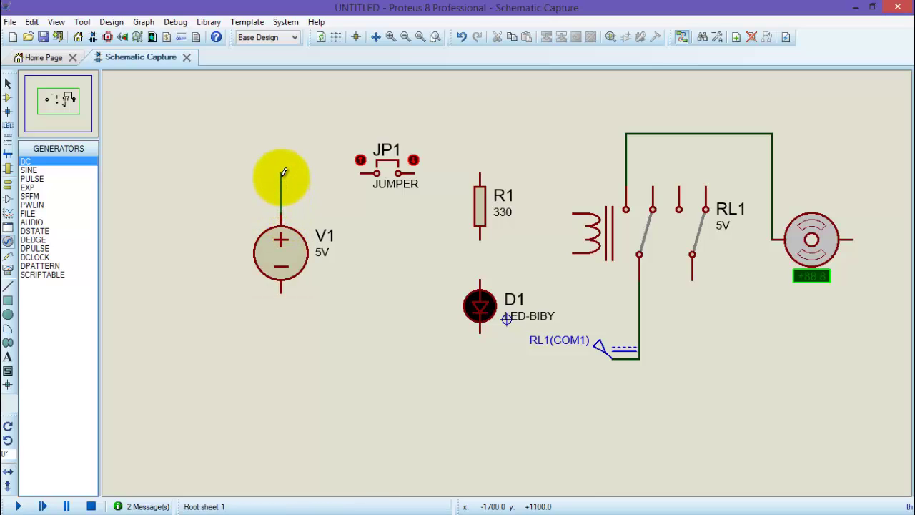
left_click(378, 174)
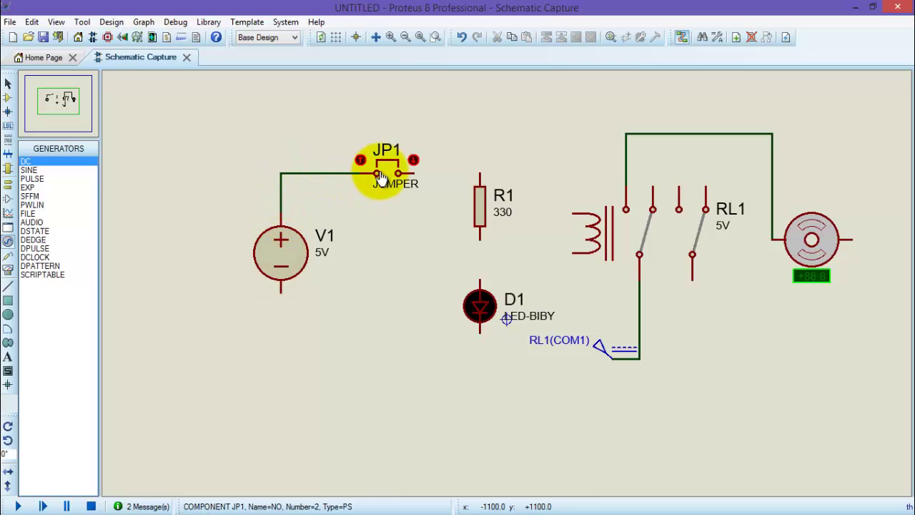
left_click(416, 170)
left_click(479, 175)
left_click(479, 238)
left_click(479, 281)
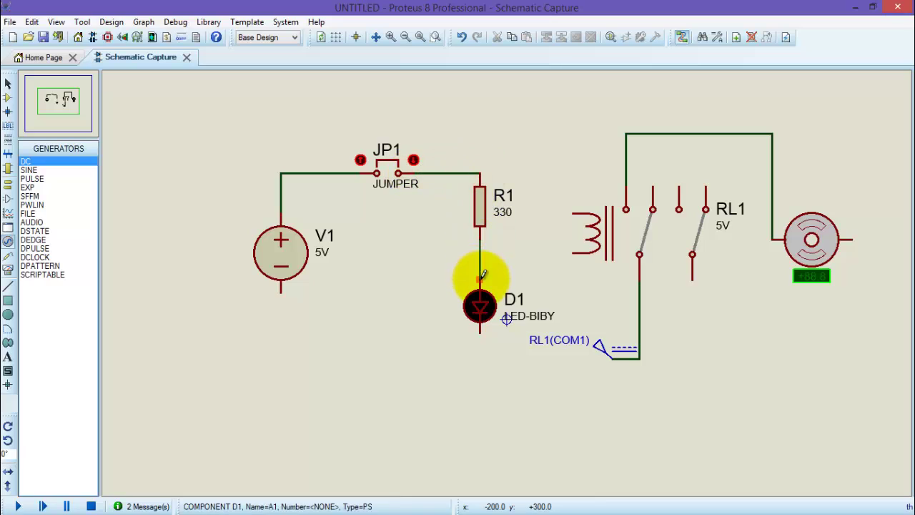
left_click(281, 290)
left_click(481, 331)
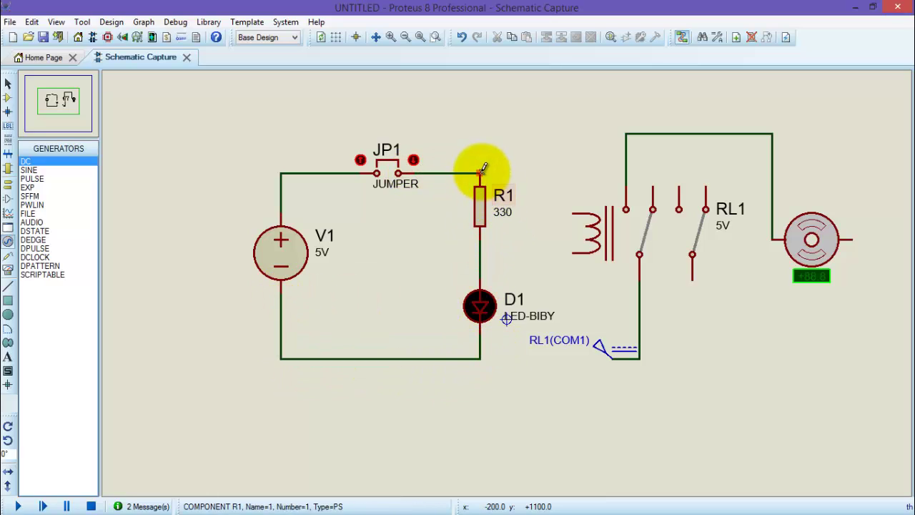
Step: Connect the relay coil from the JP1–R1 wire to the bottom return wire
left_click(573, 213)
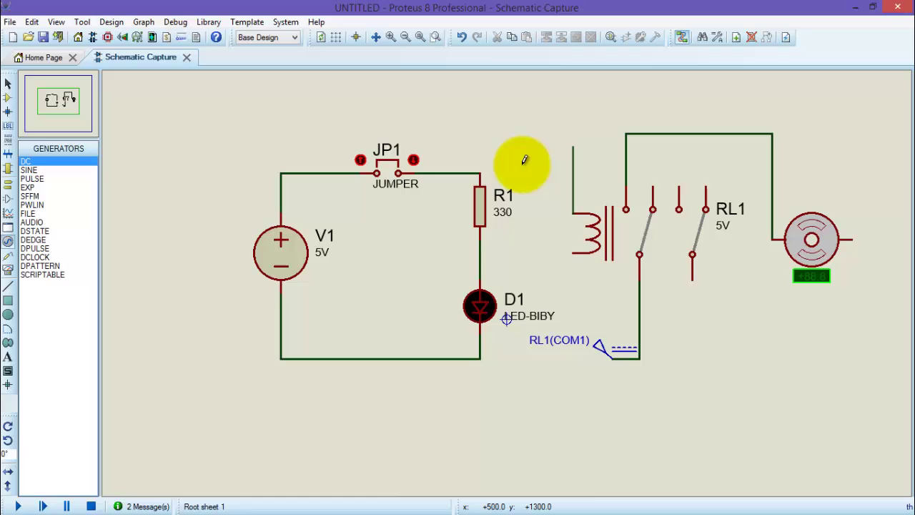
left_click(467, 173)
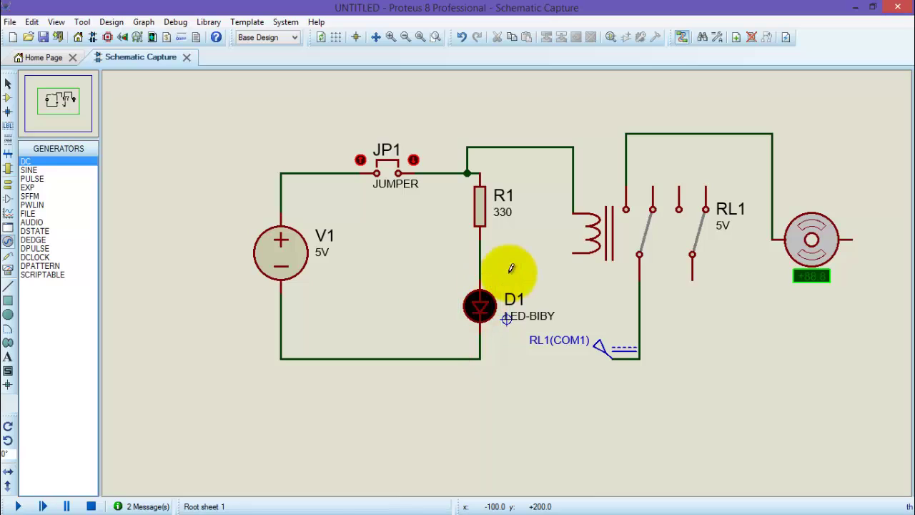
left_click(573, 253)
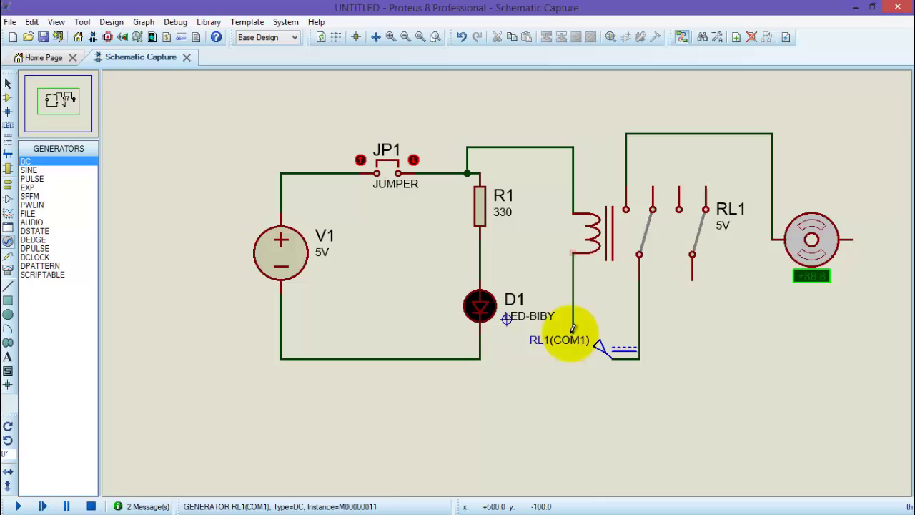
left_click(480, 358)
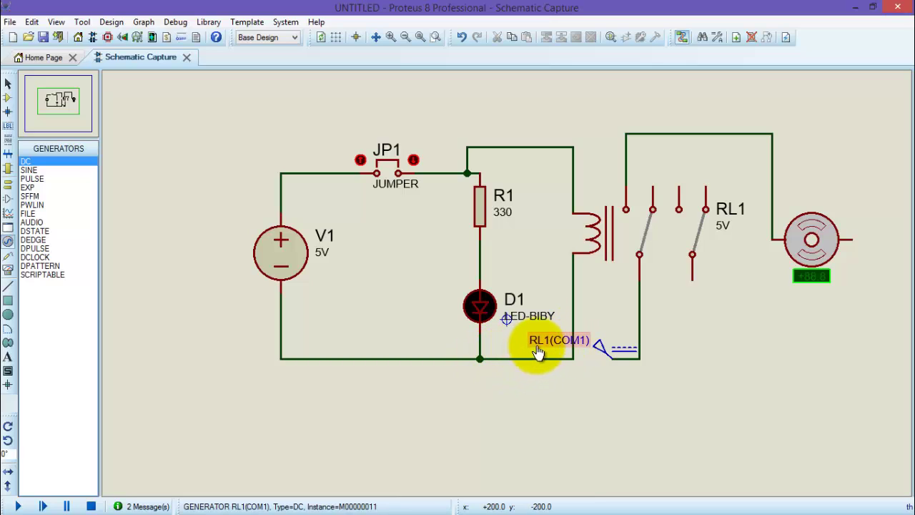
Step: Move the RL1(COM1) label aside and ground the junction under D1
left_click_drag(537, 350, 591, 404)
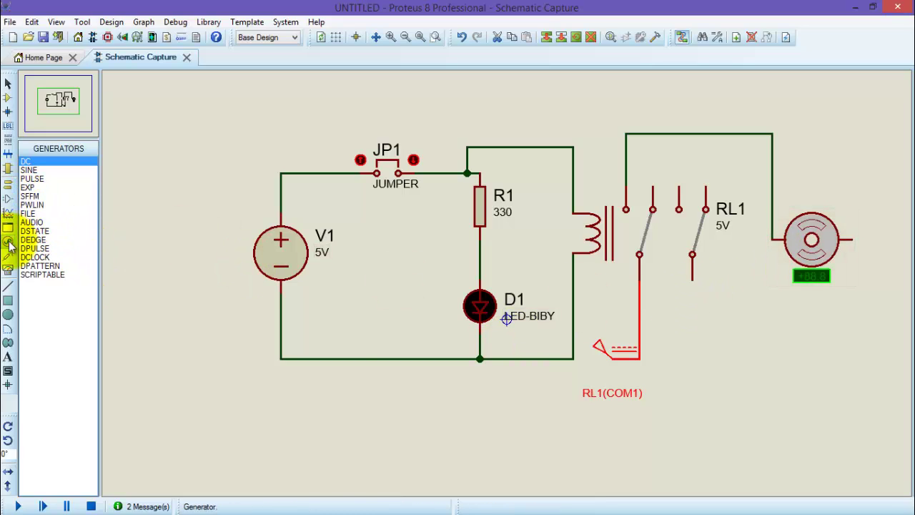
left_click(10, 195)
left_click(25, 196)
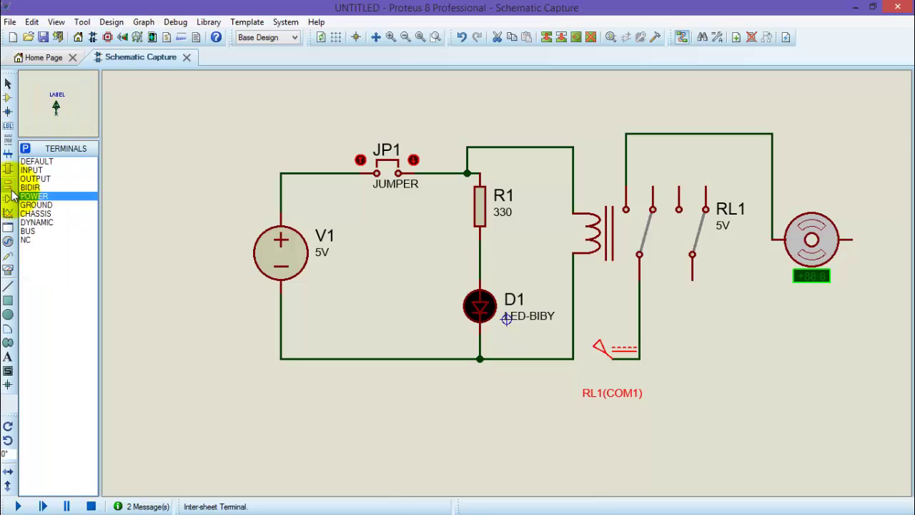
left_click(37, 205)
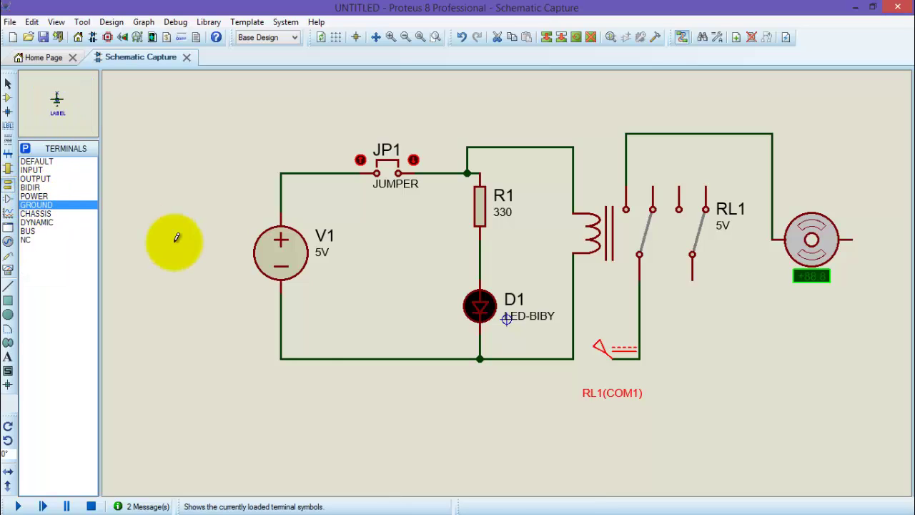
left_click(481, 408)
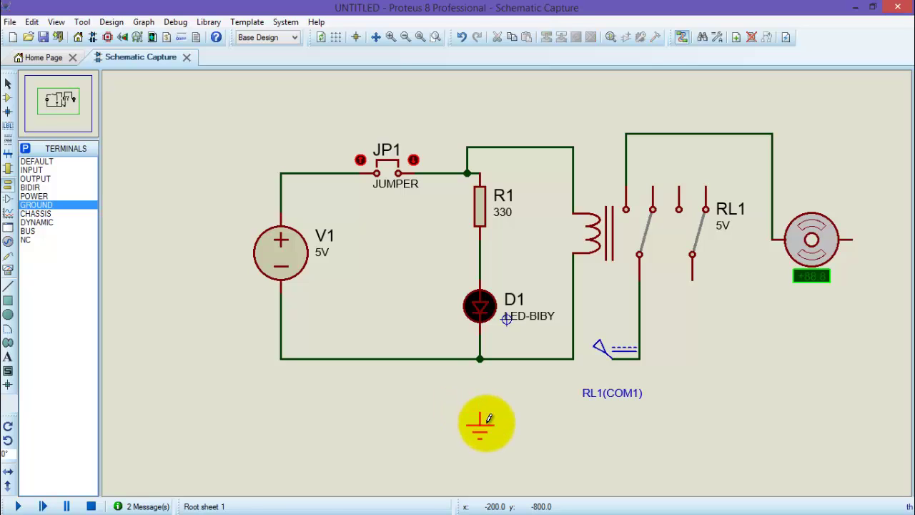
left_click(483, 426)
left_click(482, 411)
left_click(481, 356)
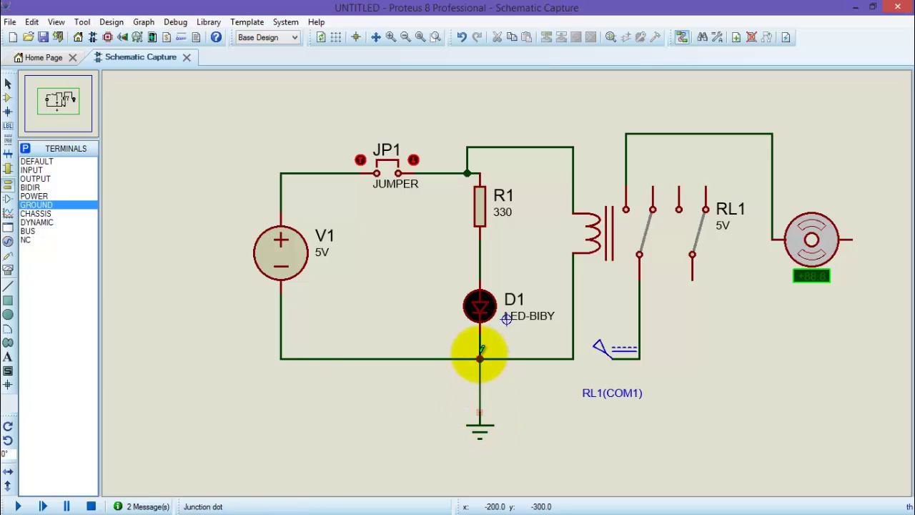
Step: Place a second ground terminal below the motor and wire it to the motor's right pin
left_click(854, 336)
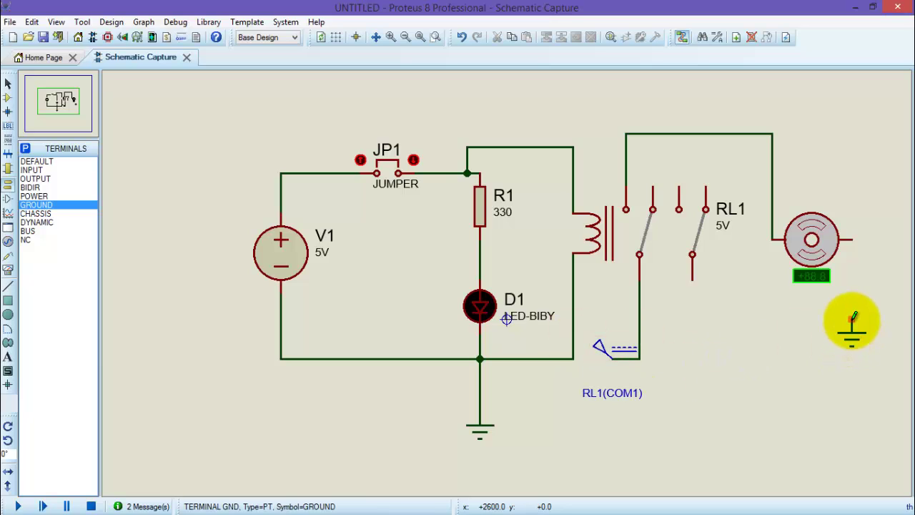
left_click(854, 320)
left_click(851, 328)
left_click(852, 240)
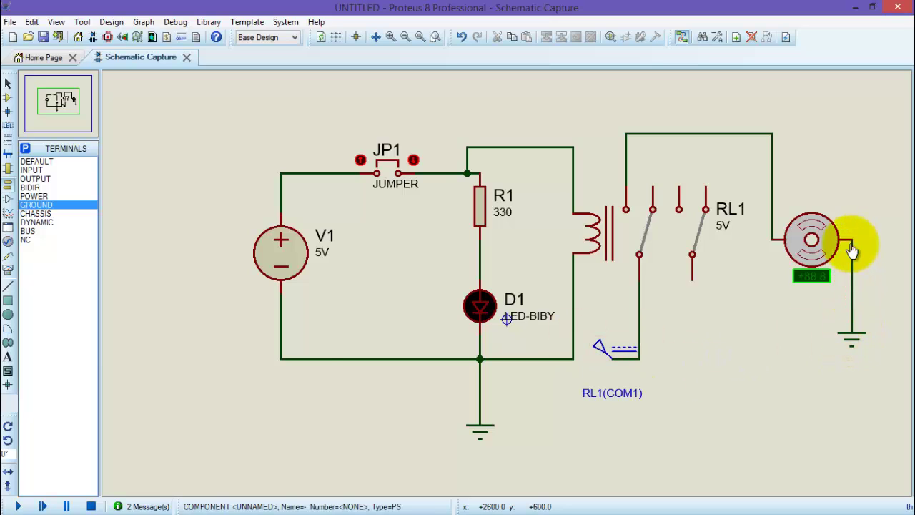
Step: Confirm the DC motor at 12V nominal voltage and set the RL1(COM1) generator to 12 volts
double_click(806, 247)
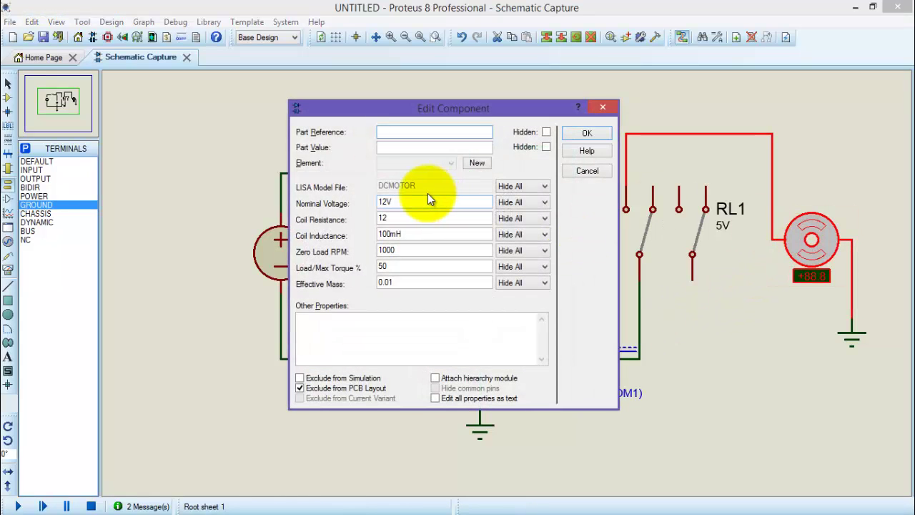
left_click(586, 132)
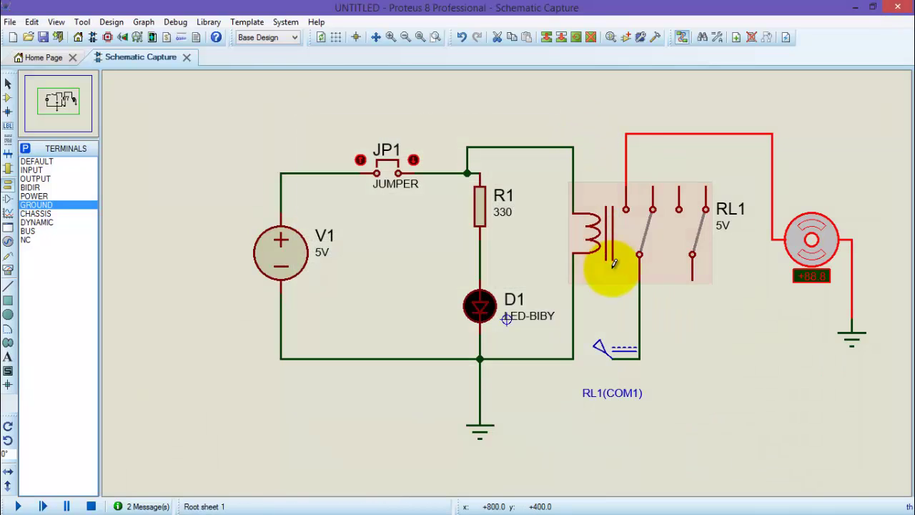
double_click(604, 350)
left_click(538, 120)
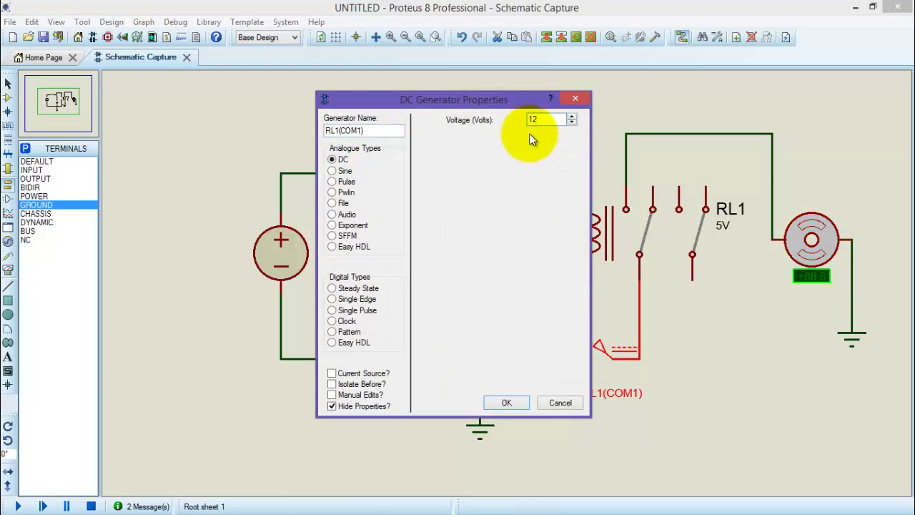
left_click(506, 402)
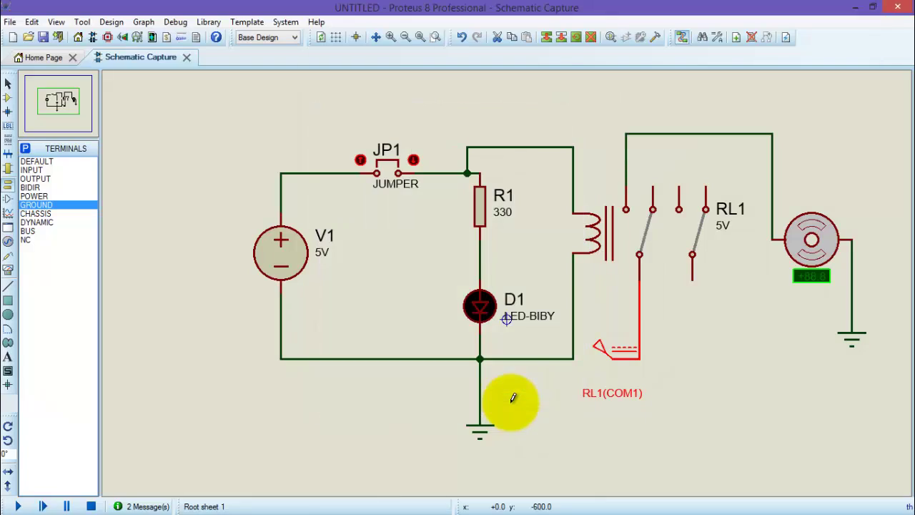
Step: Run the simulation and close jumper JP1 so D1 lights and the motor turns
left_click(20, 504)
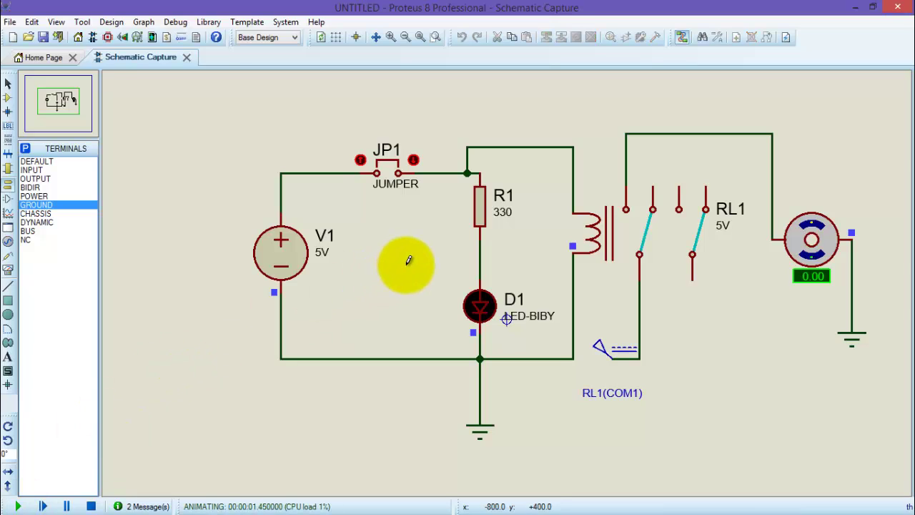
left_click(390, 187)
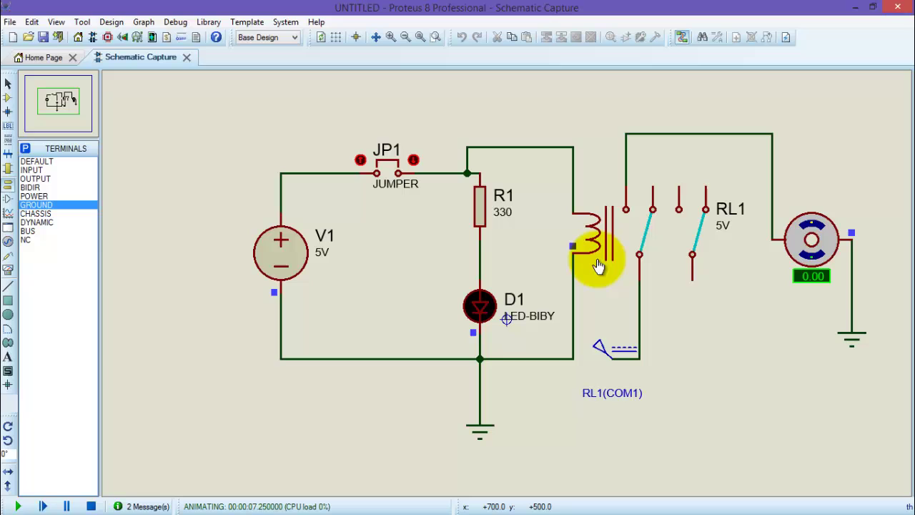
left_click(388, 174)
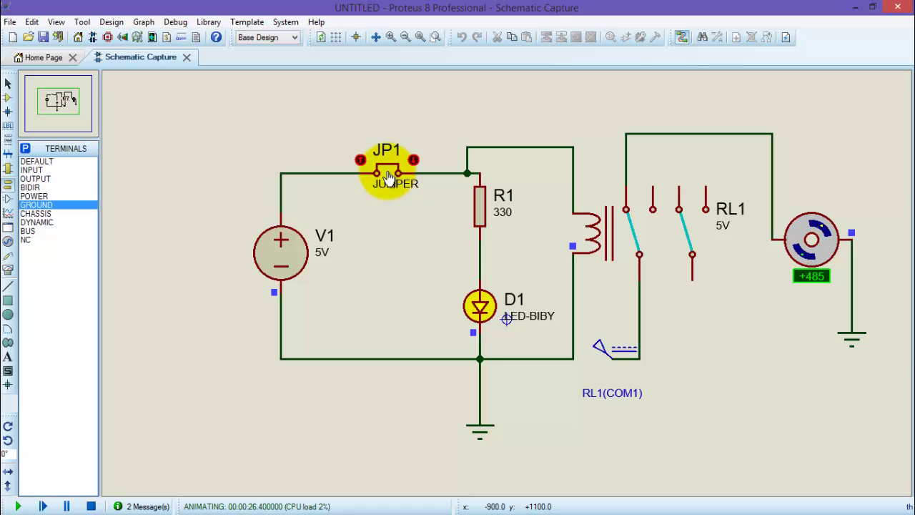
left_click(387, 174)
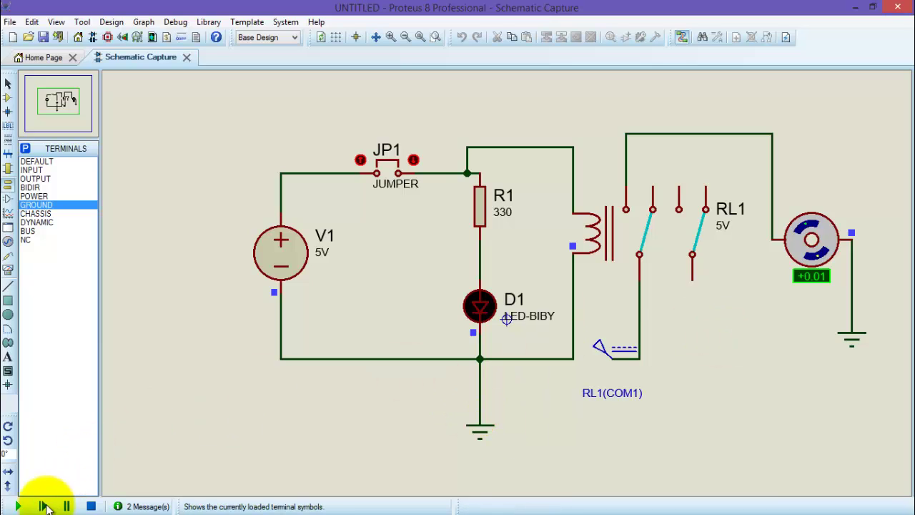
left_click(391, 173)
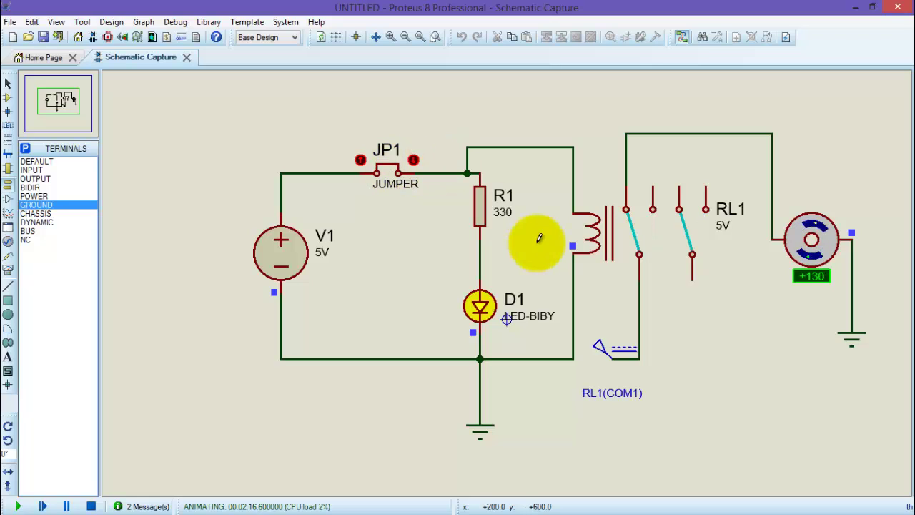